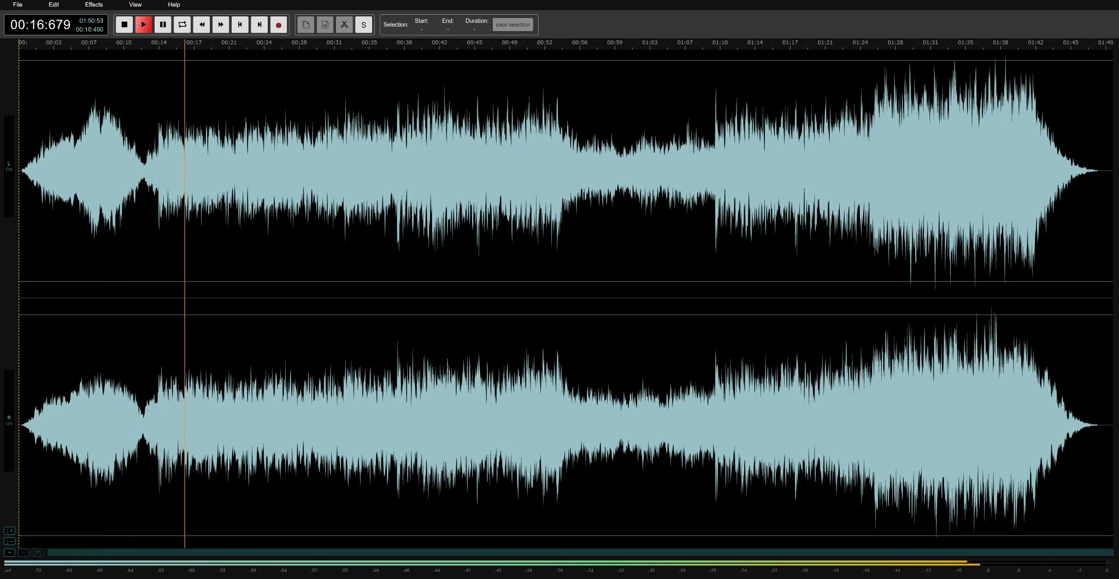
# Pause the track, play the passage from about 12.4 to 14.6 s in a loop, and turn looping off again
pyautogui.click(165, 26)
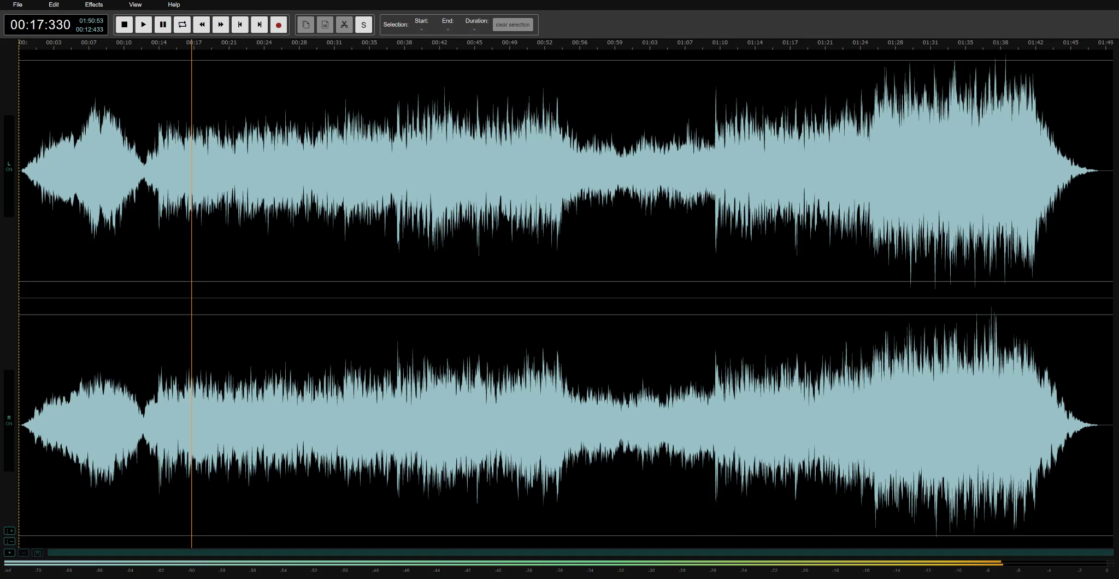
pyautogui.moveTo(142, 51); pyautogui.dragTo(164, 75)
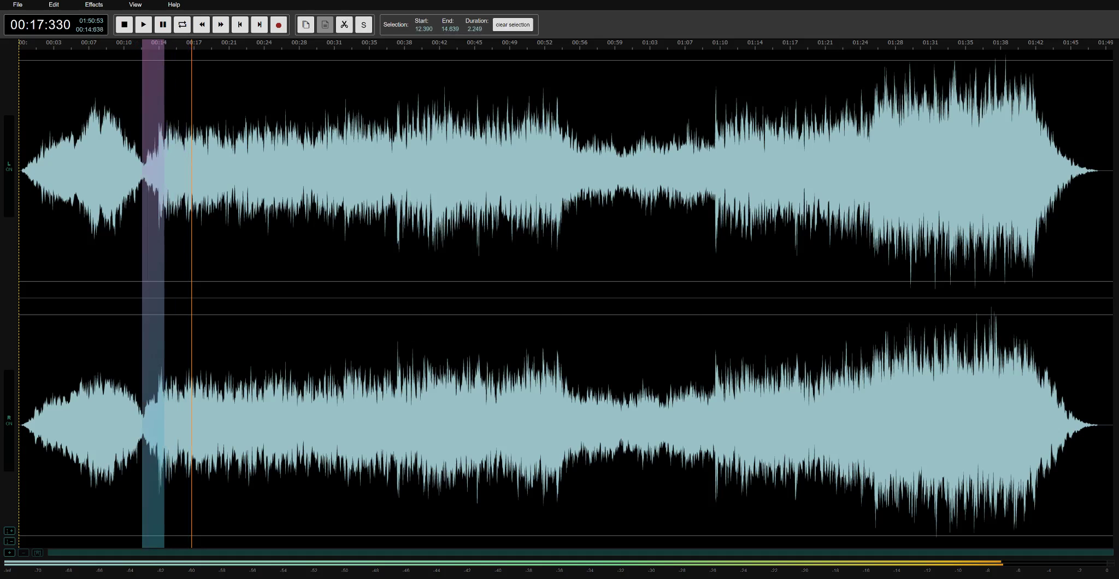
pyautogui.click(183, 30)
pyautogui.click(148, 28)
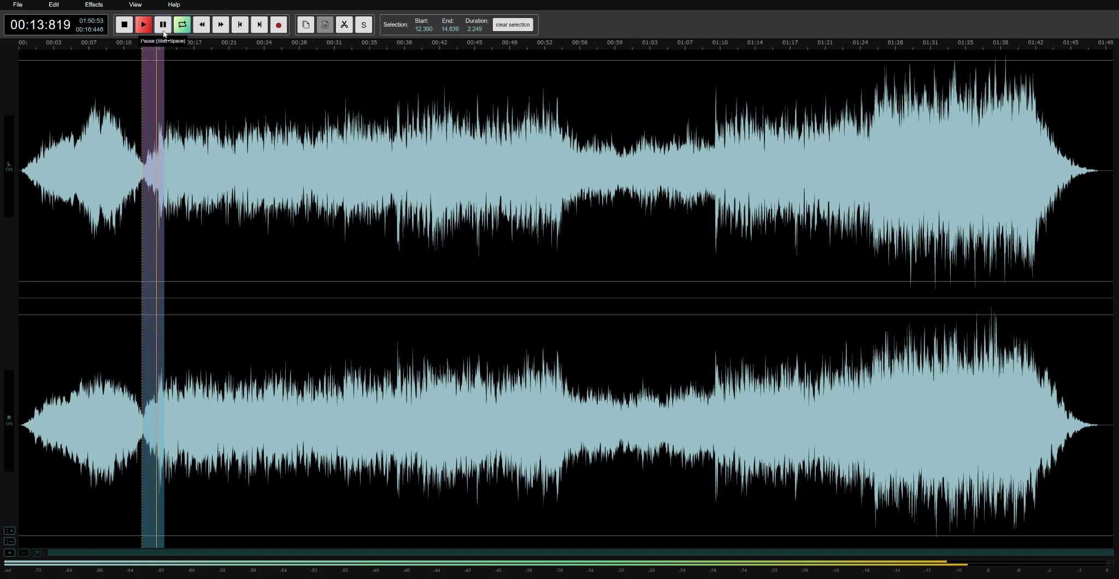
pyautogui.click(163, 34)
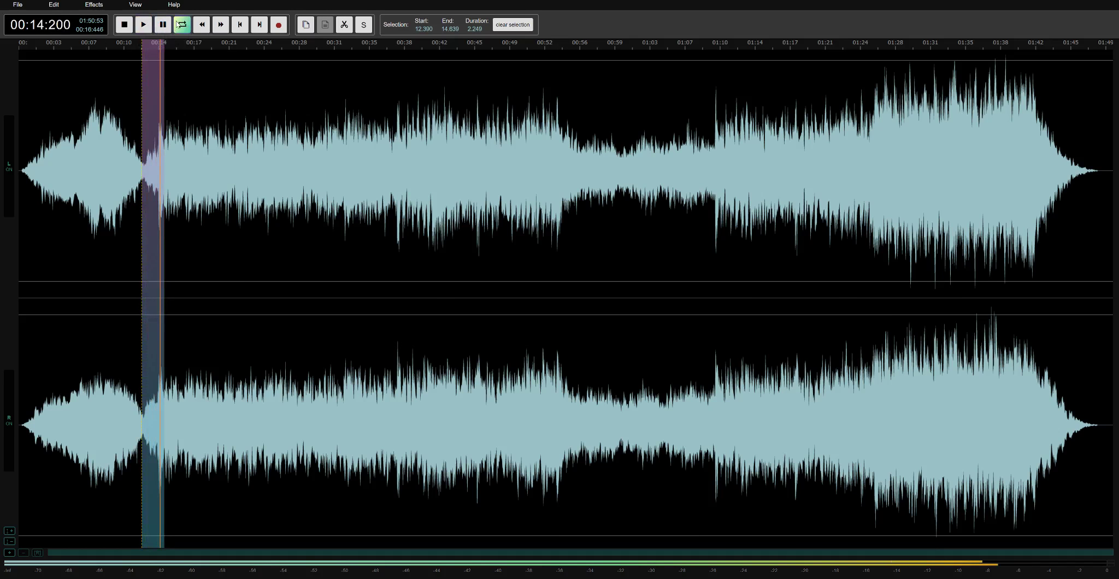
pyautogui.click(150, 32)
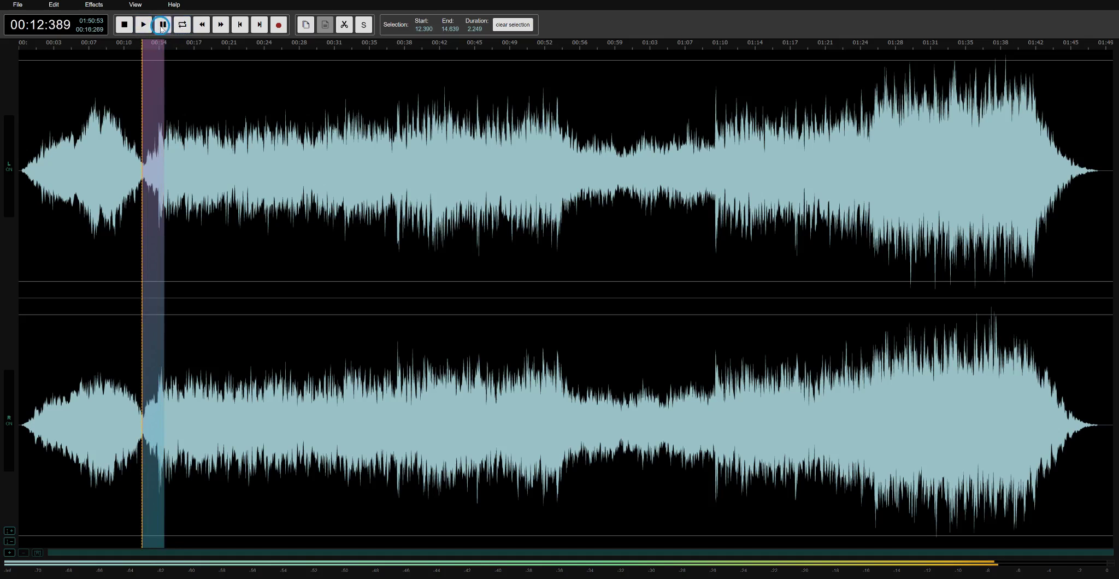
# Play the track from about 15.6 s, skip forward and backward through it, and return to its start
pyautogui.click(174, 60)
pyautogui.click(144, 25)
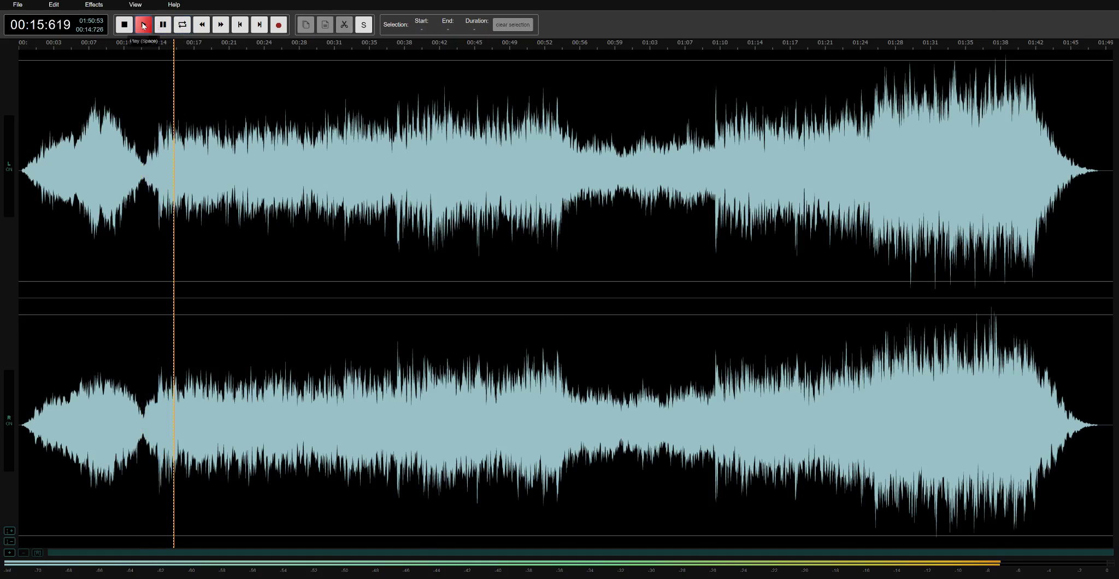
pyautogui.click(227, 28)
pyautogui.click(226, 28)
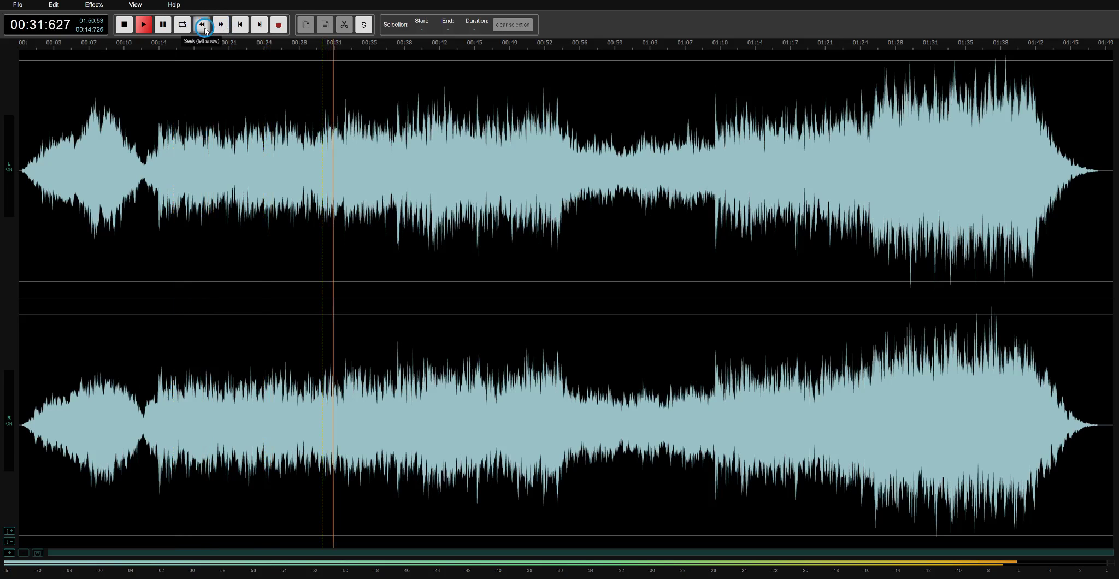
pyautogui.click(209, 30)
pyautogui.click(209, 29)
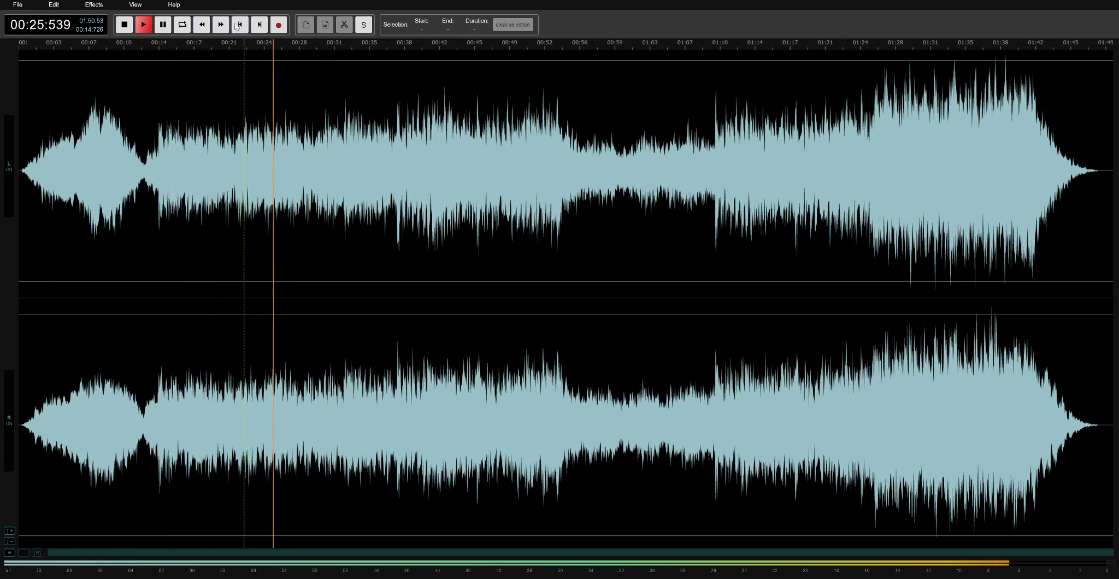
pyautogui.click(241, 26)
pyautogui.click(241, 25)
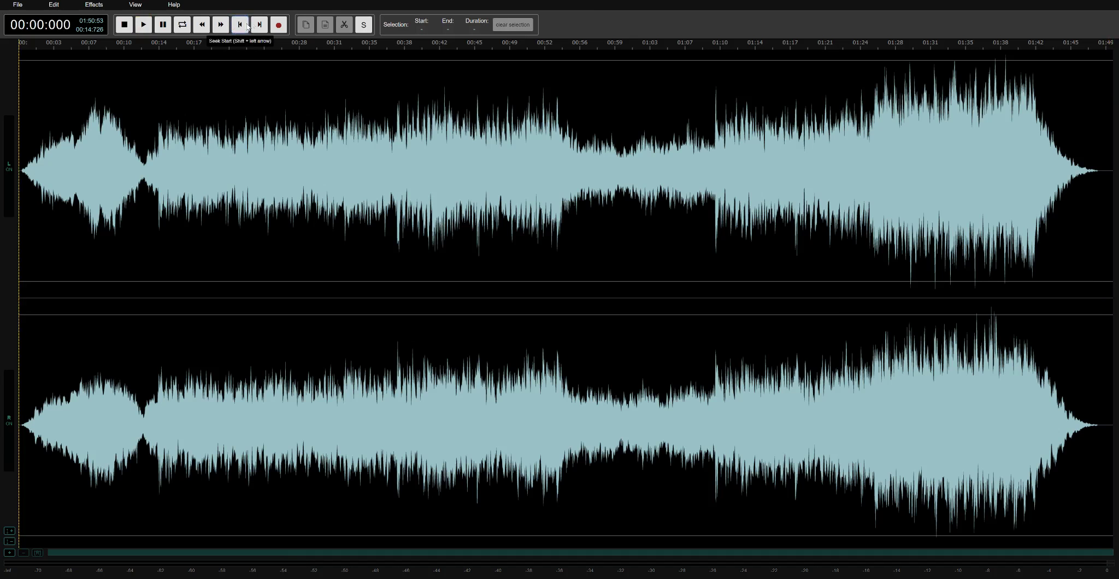
# Try to start a microphone recording, dismissing the access request and the error message
pyautogui.click(279, 25)
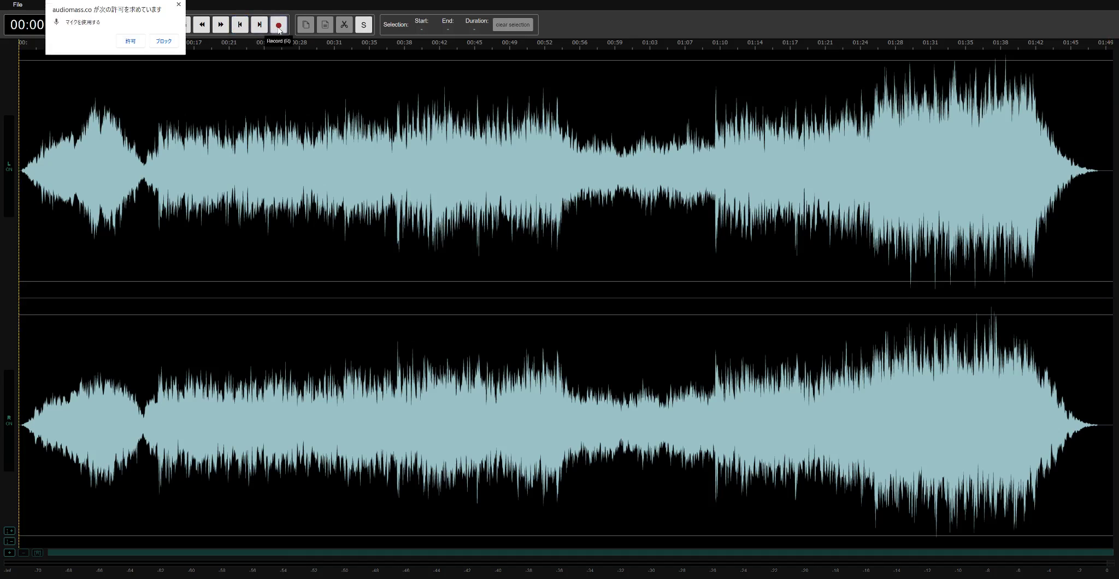
pyautogui.click(179, 5)
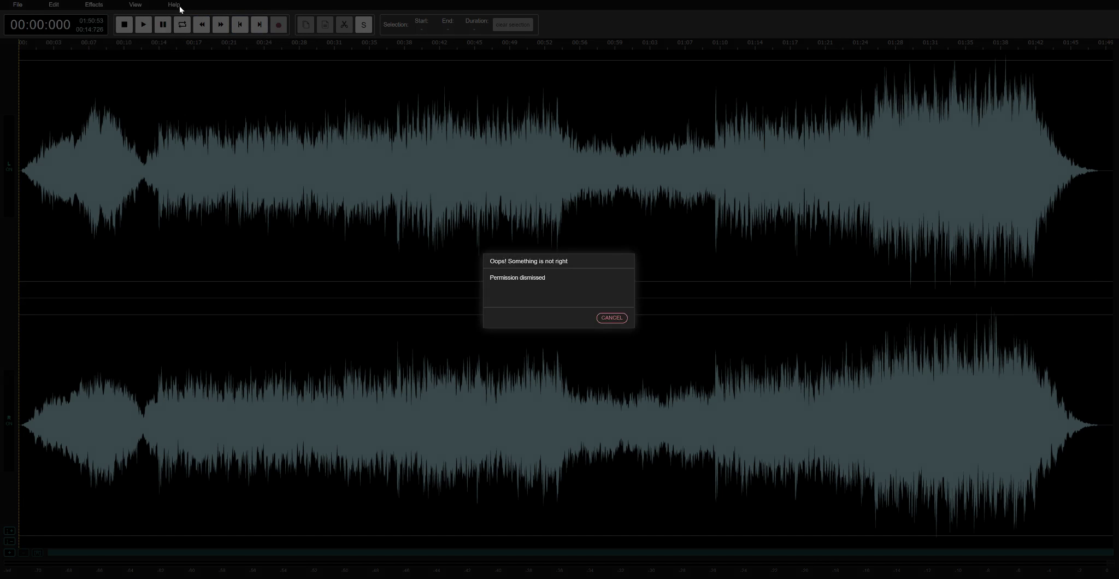
pyautogui.click(605, 319)
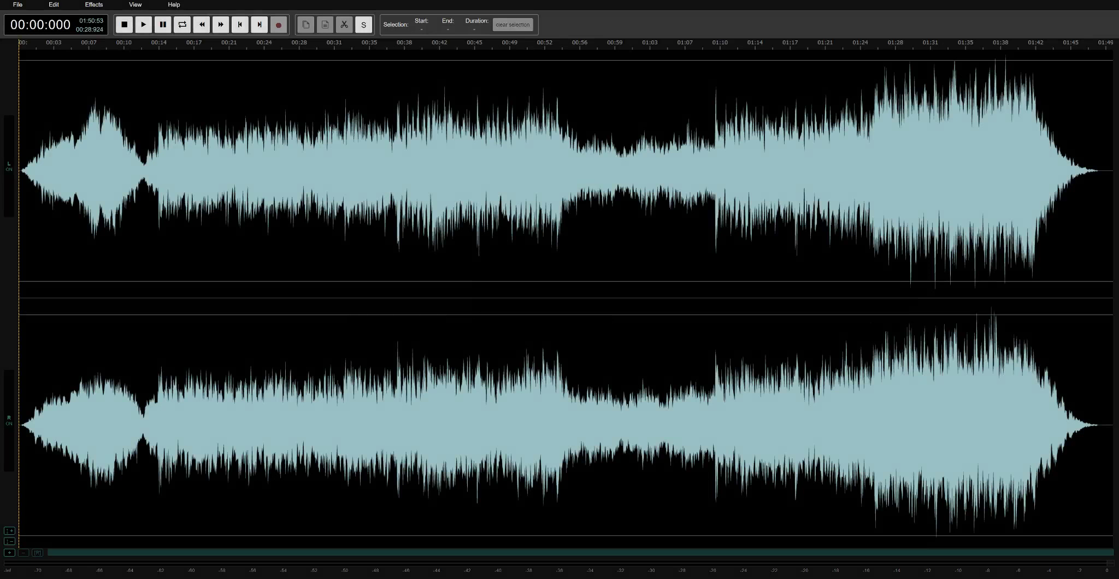
# Cut the passage from about 13.9 to 55.5 s out of the track
pyautogui.moveTo(157, 101); pyautogui.dragTo(568, 100)
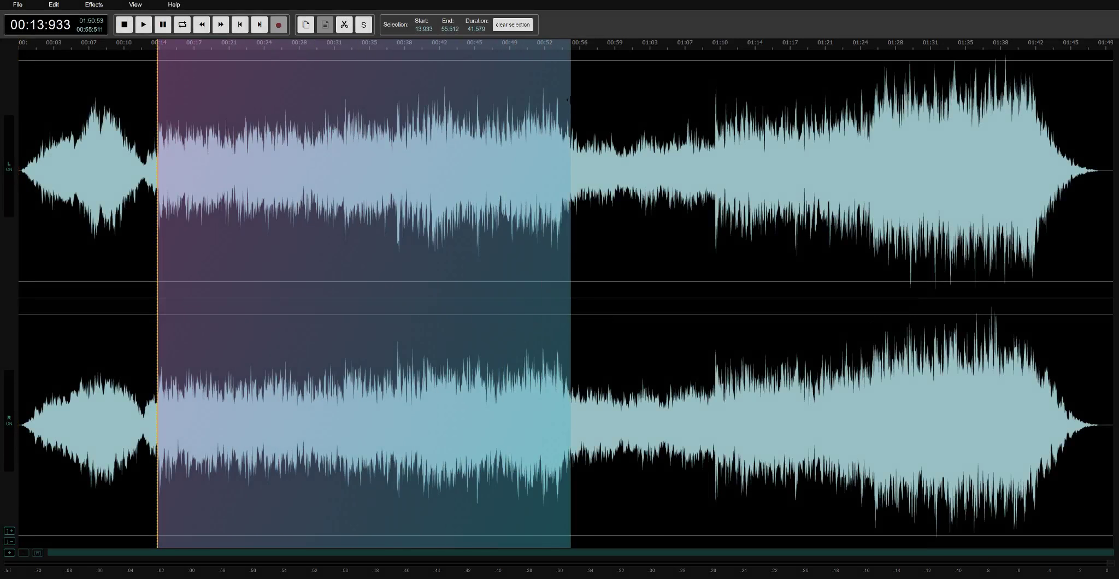
pyautogui.click(348, 28)
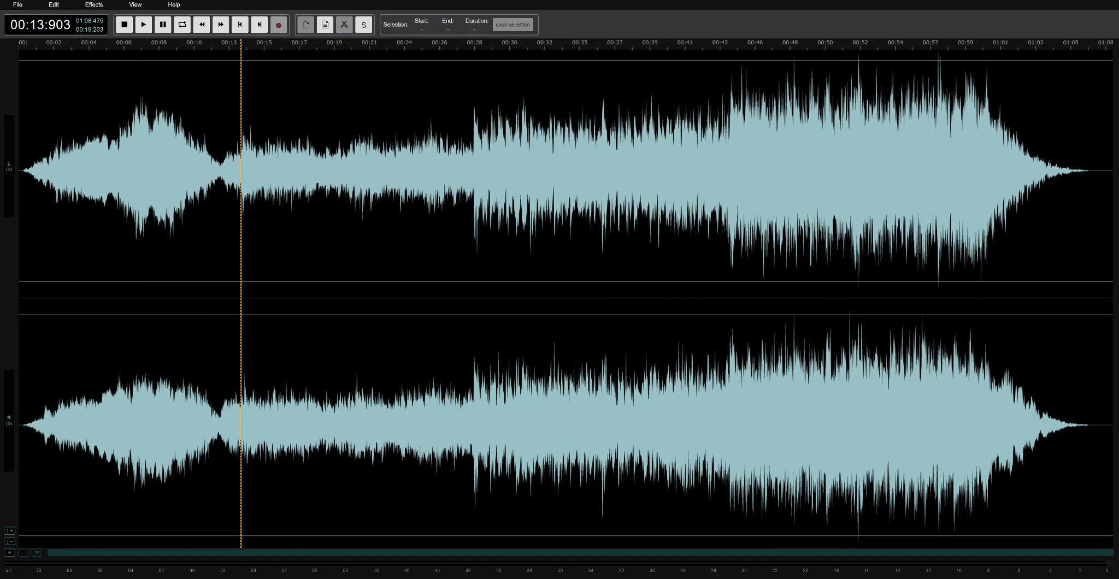
# Copy the passage from about 11.4 to 13.8 s and paste it at about 13.85 s
pyautogui.click(325, 164)
pyautogui.moveTo(238, 92); pyautogui.dragTo(302, 93)
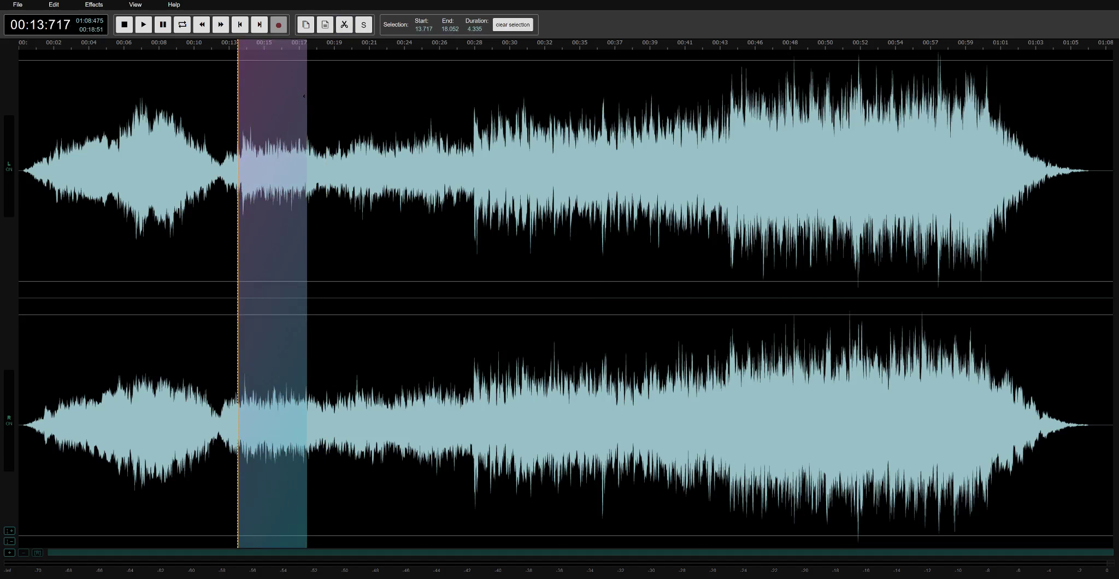
pyautogui.moveTo(203, 103); pyautogui.dragTo(235, 108)
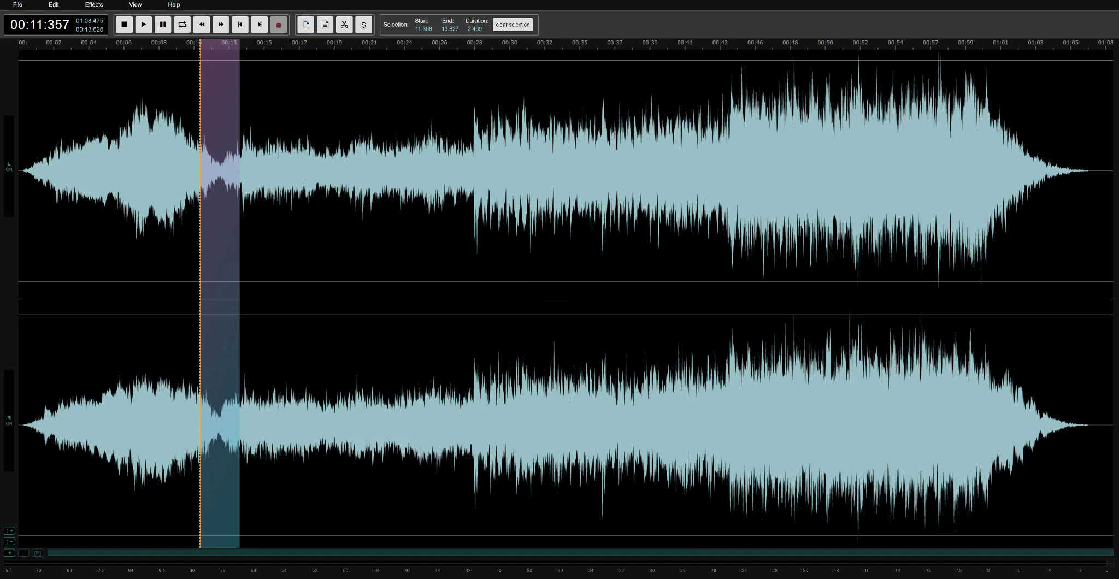
pyautogui.click(239, 82)
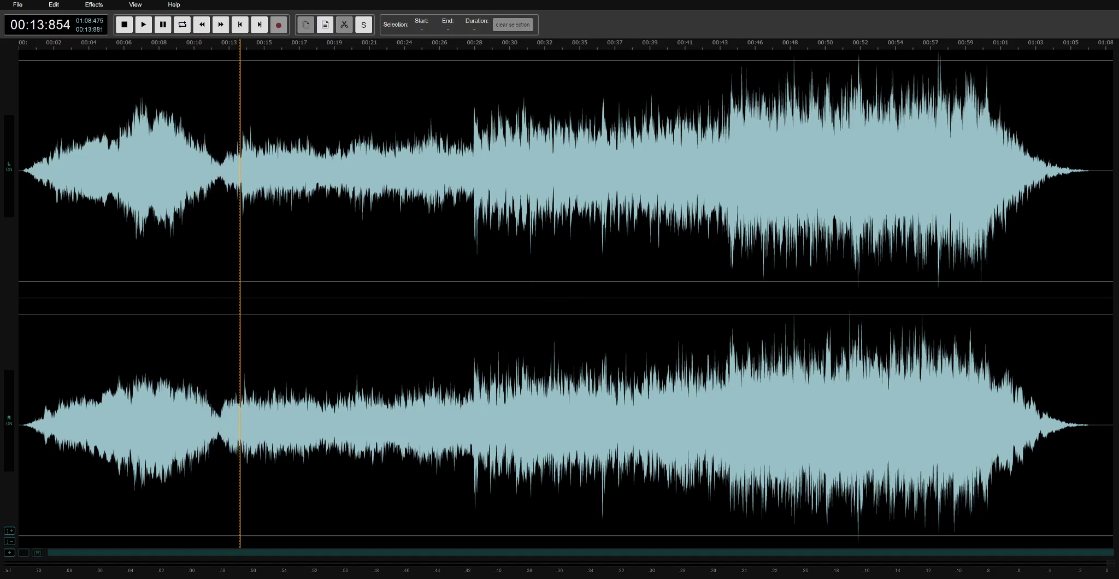
pyautogui.click(327, 32)
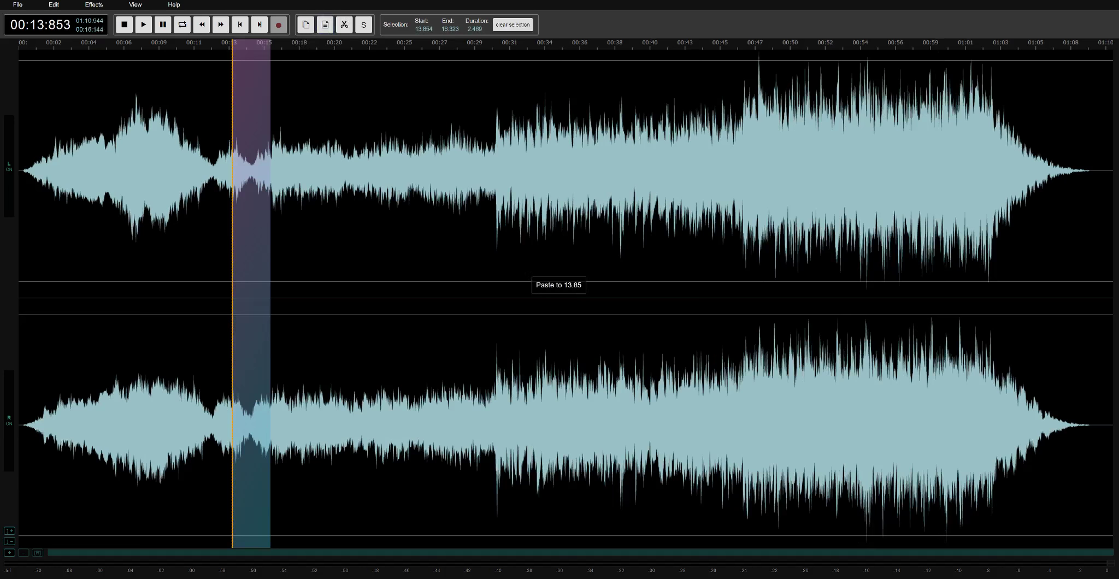
# Play the track from about 10.7 s across the pasted passage, and undo the paste
pyautogui.click(182, 80)
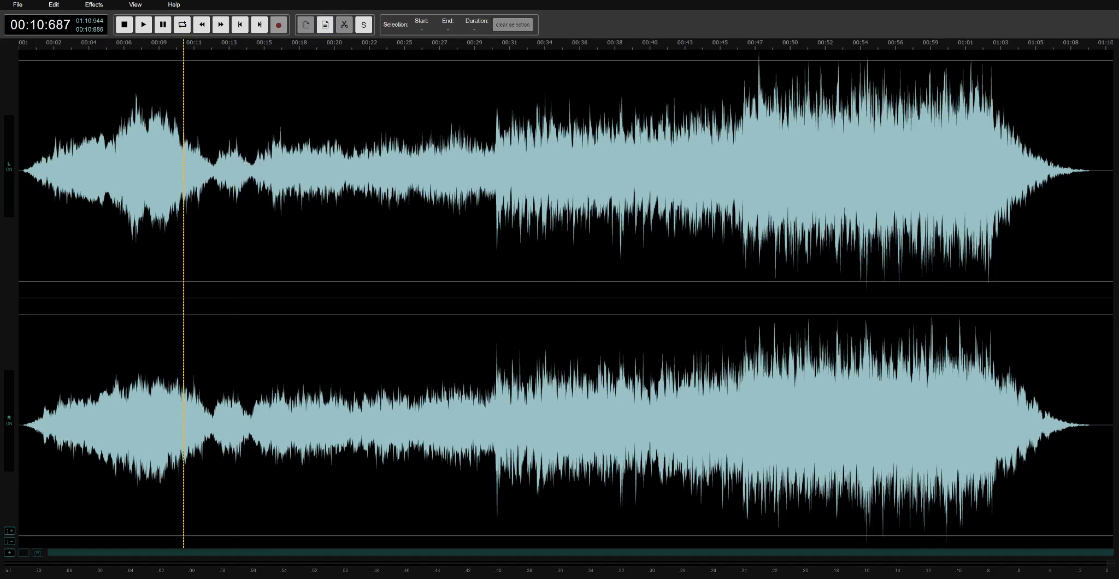
pyautogui.click(145, 24)
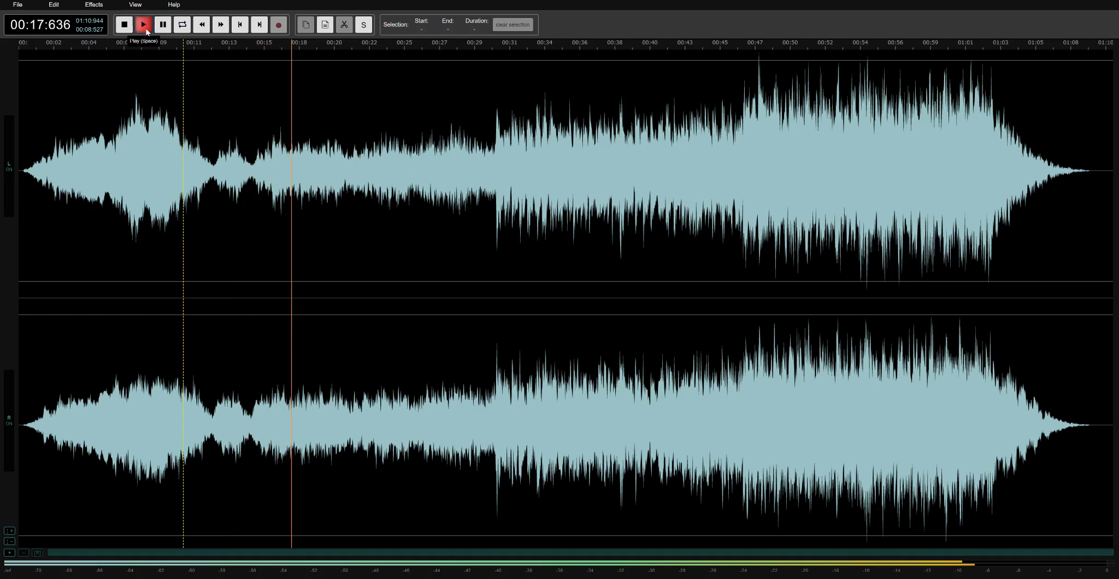
pyautogui.click(145, 24)
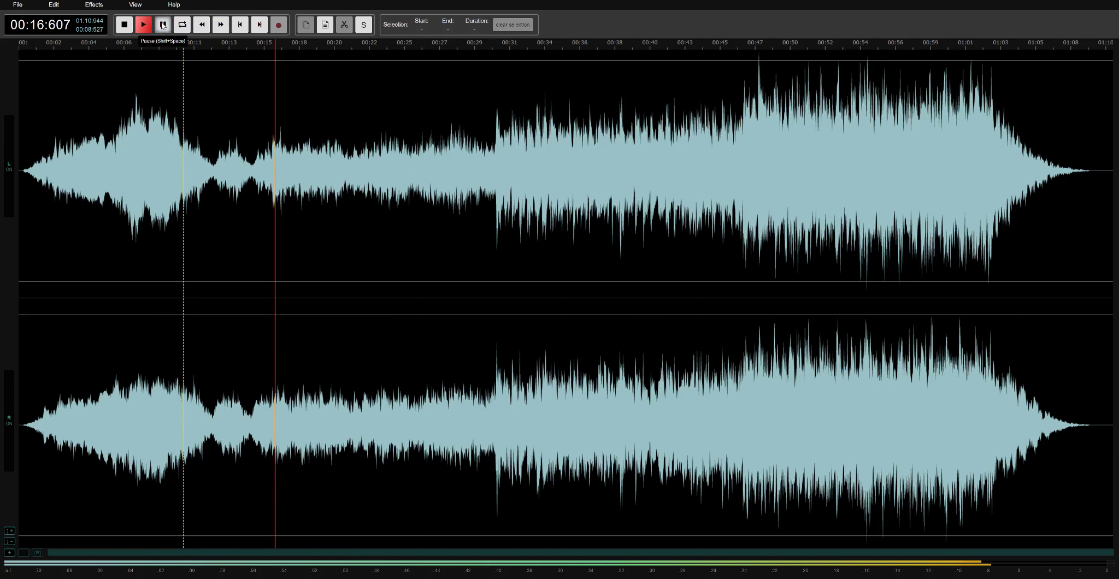
pyautogui.click(55, 4)
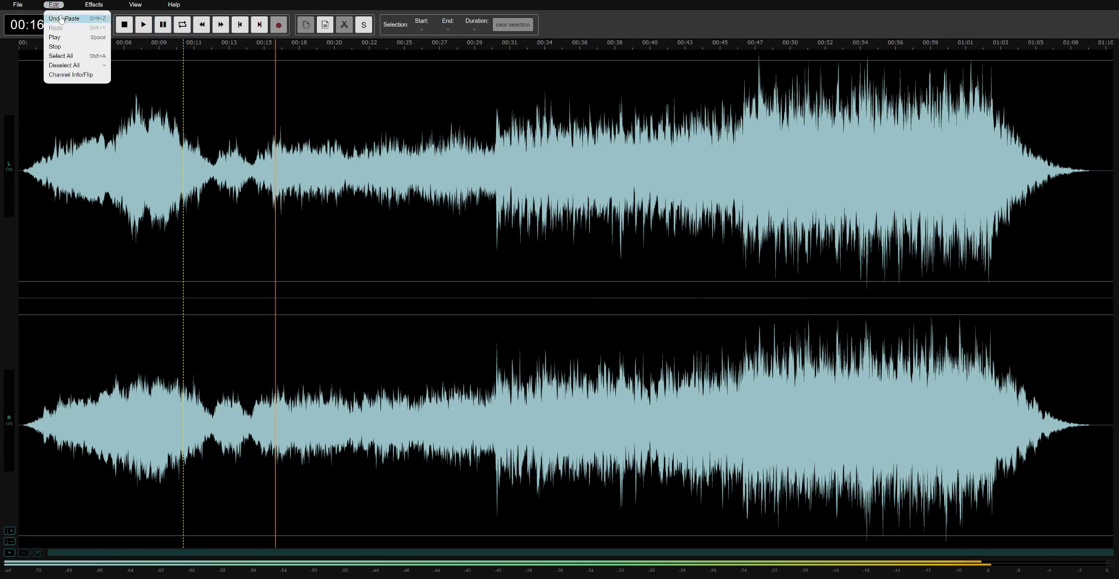
pyautogui.click(61, 18)
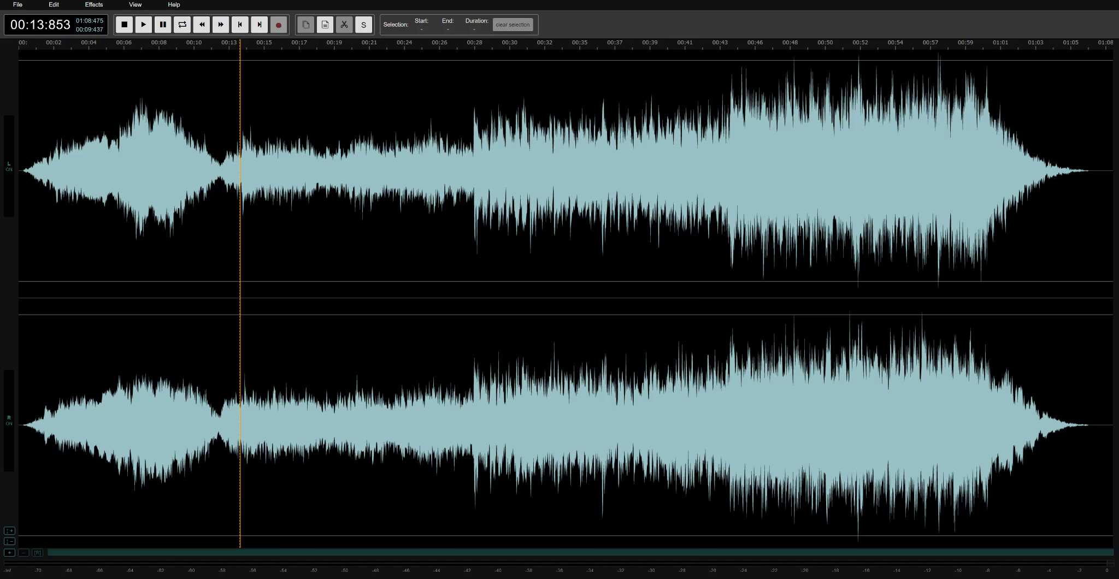
# Play the track across the cut point, starting a few seconds before it, and pause
pyautogui.click(190, 55)
pyautogui.click(144, 24)
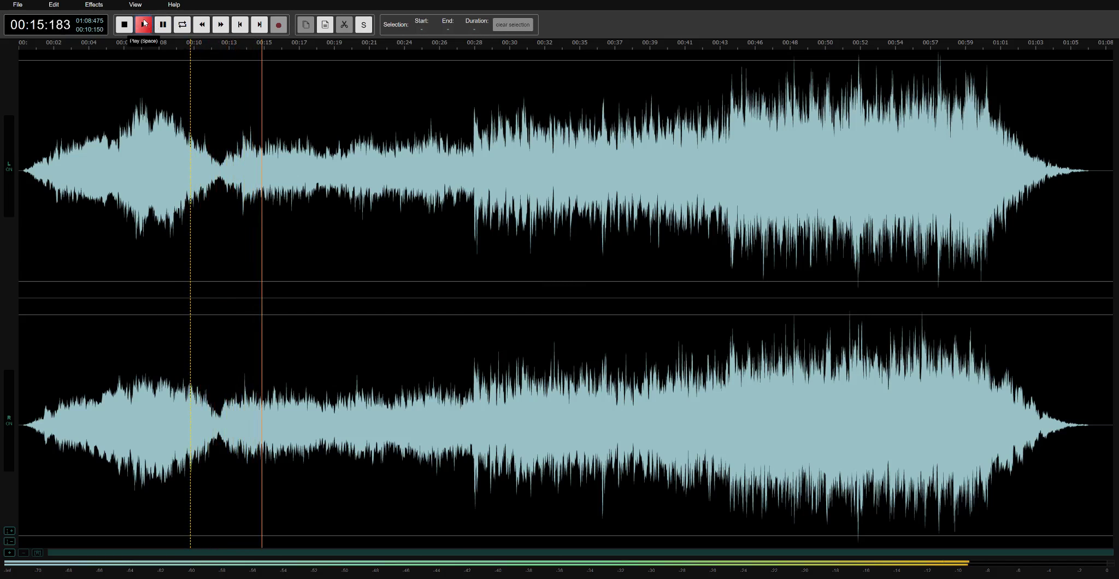
pyautogui.click(164, 26)
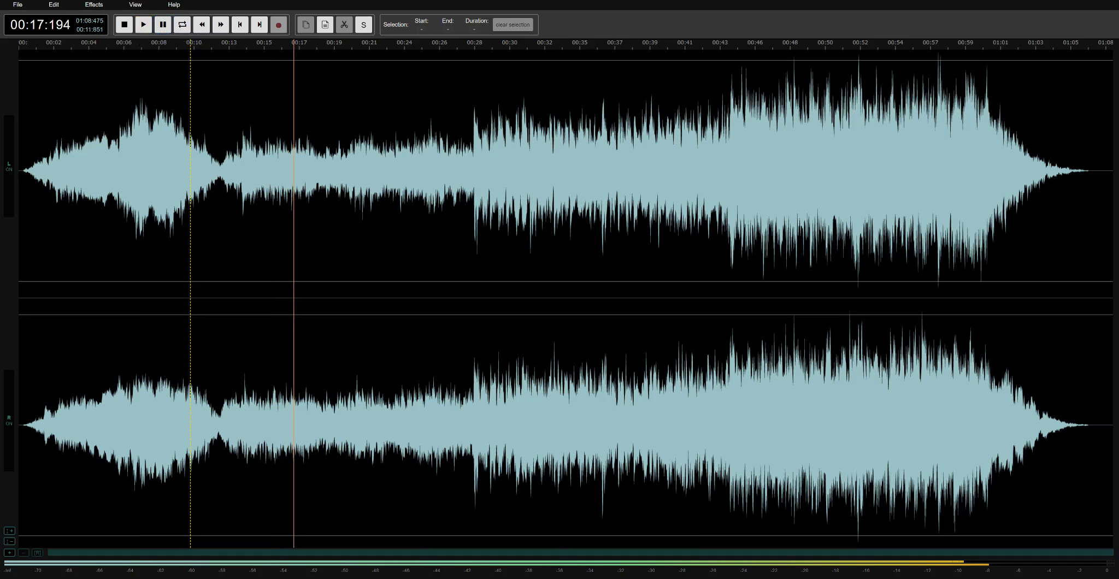
# Insert 5 s of silence at the cursor position of about 12.48 s
pyautogui.click(218, 44)
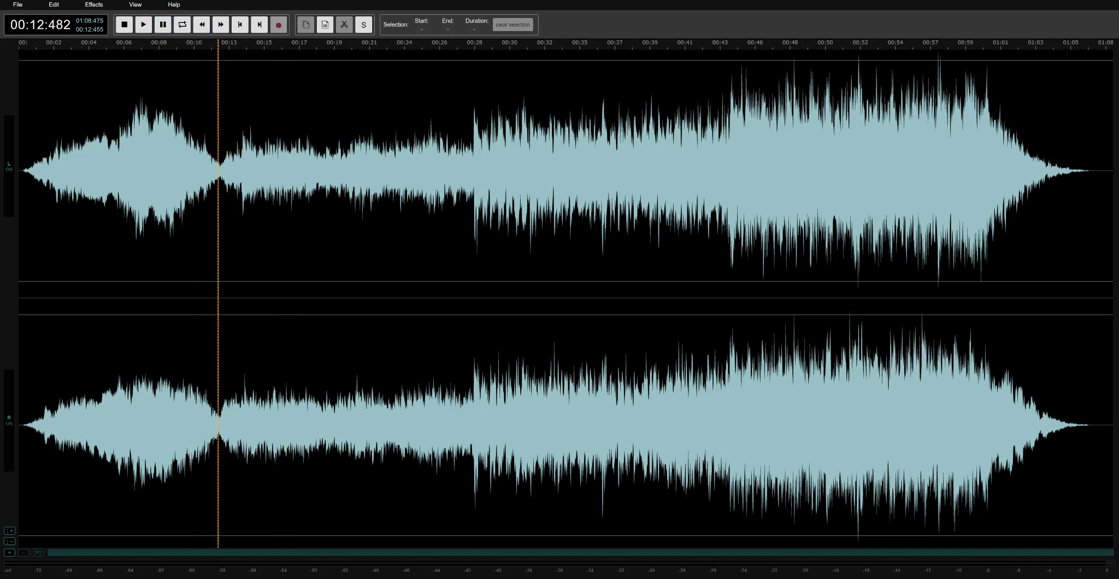
pyautogui.click(362, 25)
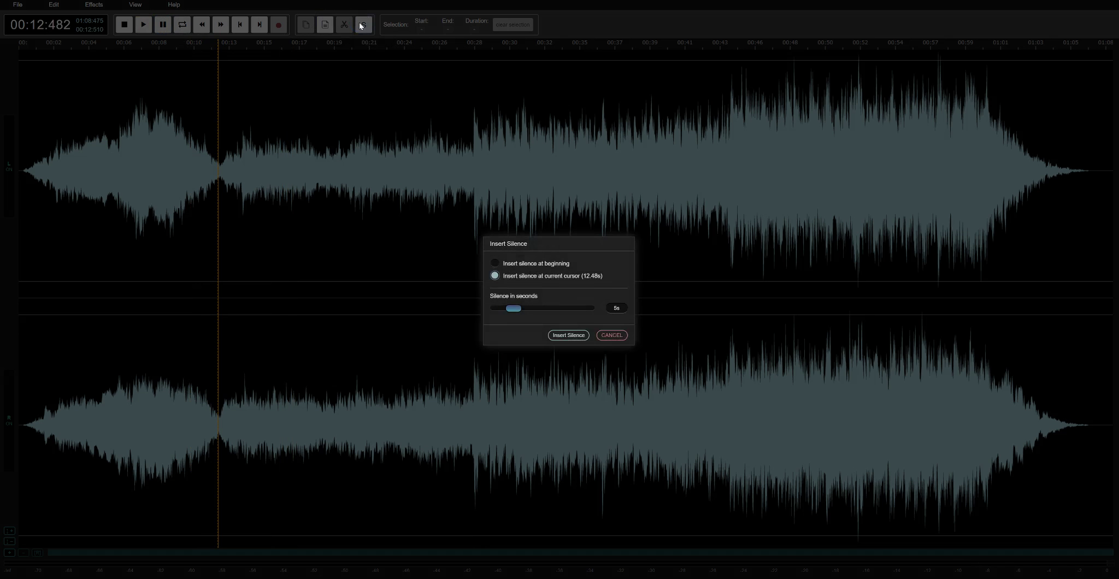
pyautogui.click(569, 336)
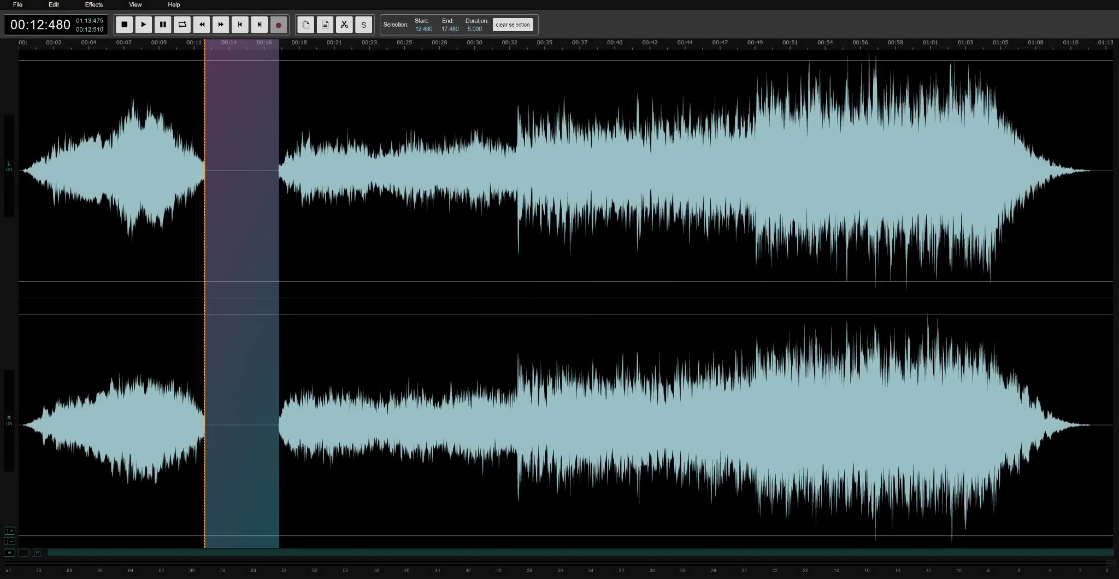
# Play the track from about 10.8 s across the inserted silence, restart it, and pause
pyautogui.click(176, 253)
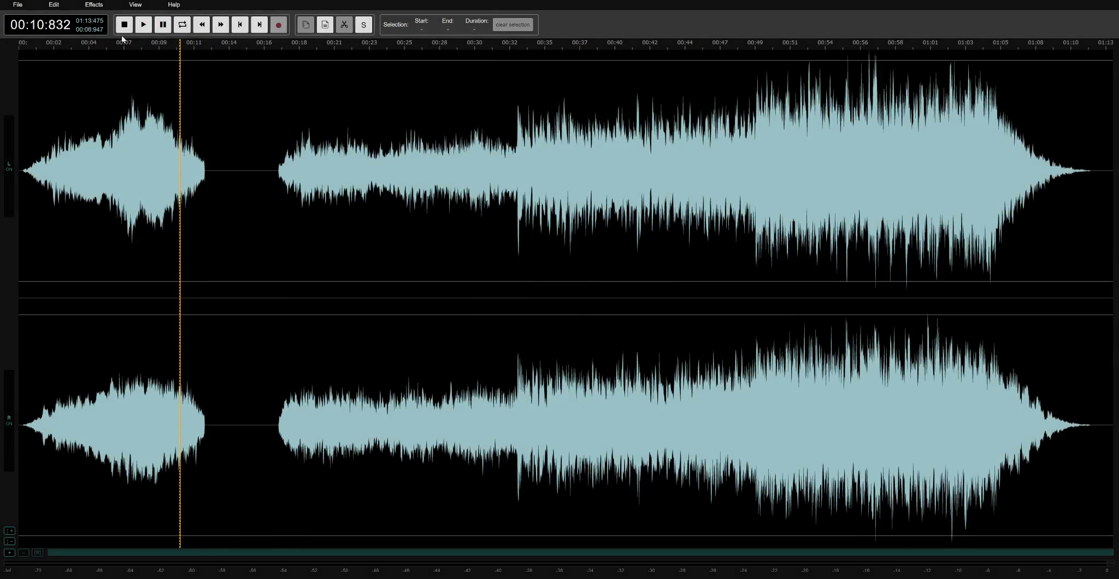
pyautogui.click(139, 27)
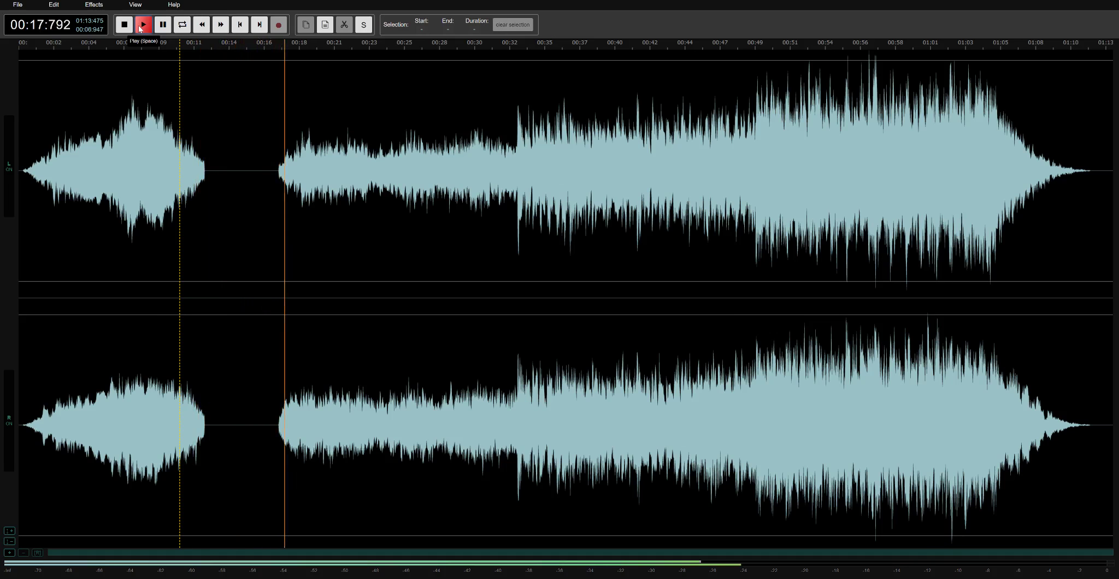
pyautogui.click(138, 26)
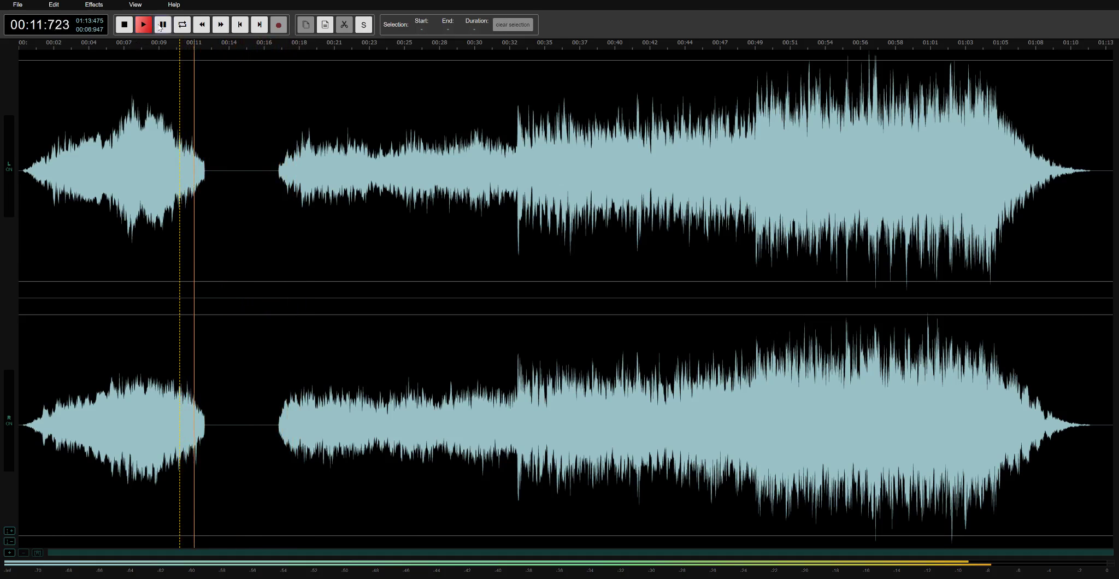
pyautogui.click(160, 27)
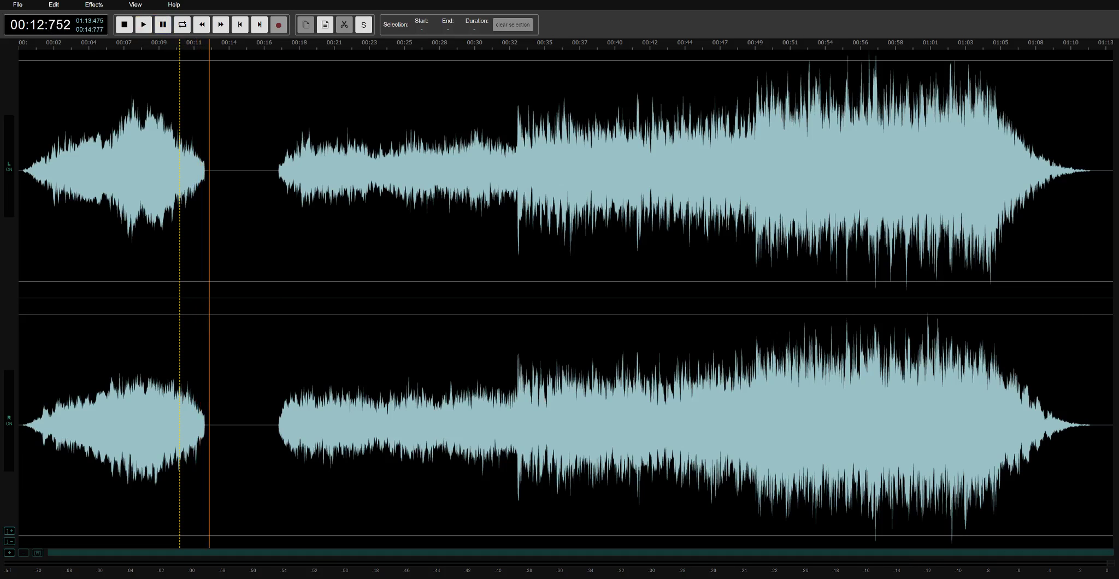
# Apply a fade-in to the passage from about 15.2 to 19.6 s, where the music resumes after the silence
pyautogui.moveTo(245, 65); pyautogui.dragTo(308, 70)
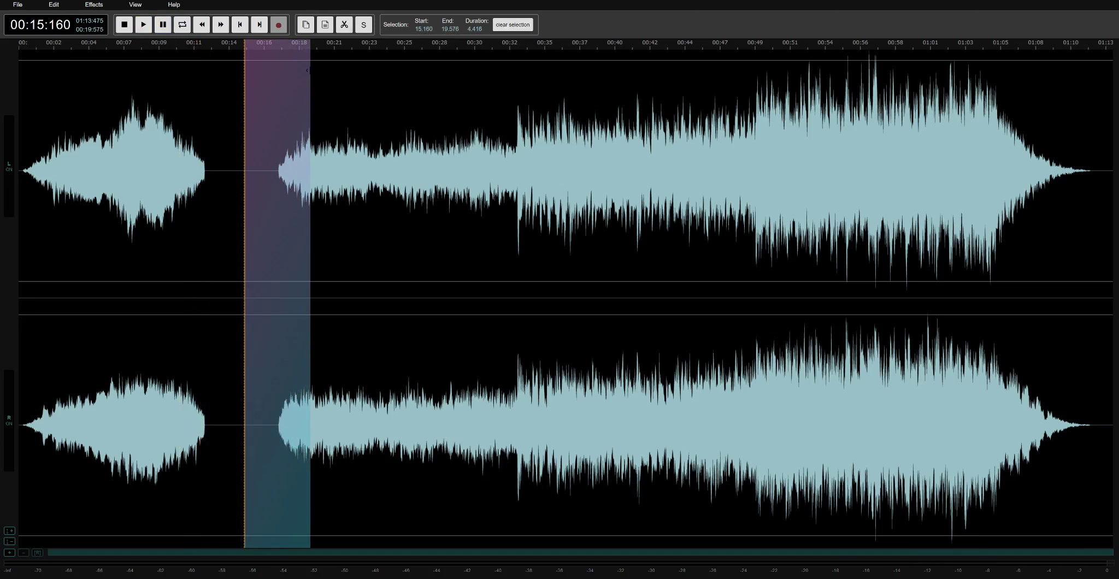
pyautogui.click(102, 9)
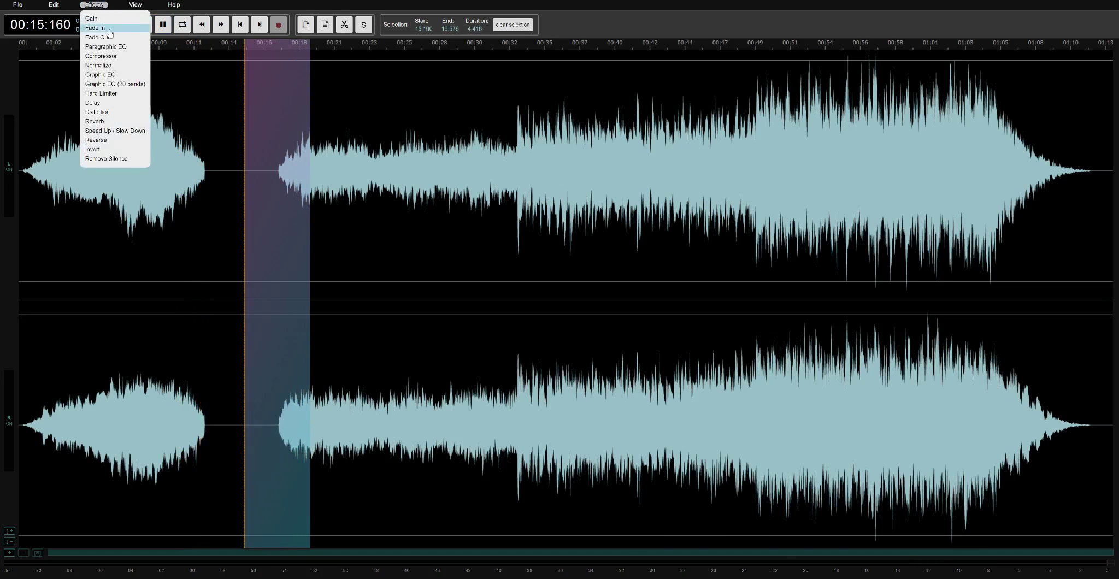
pyautogui.click(108, 30)
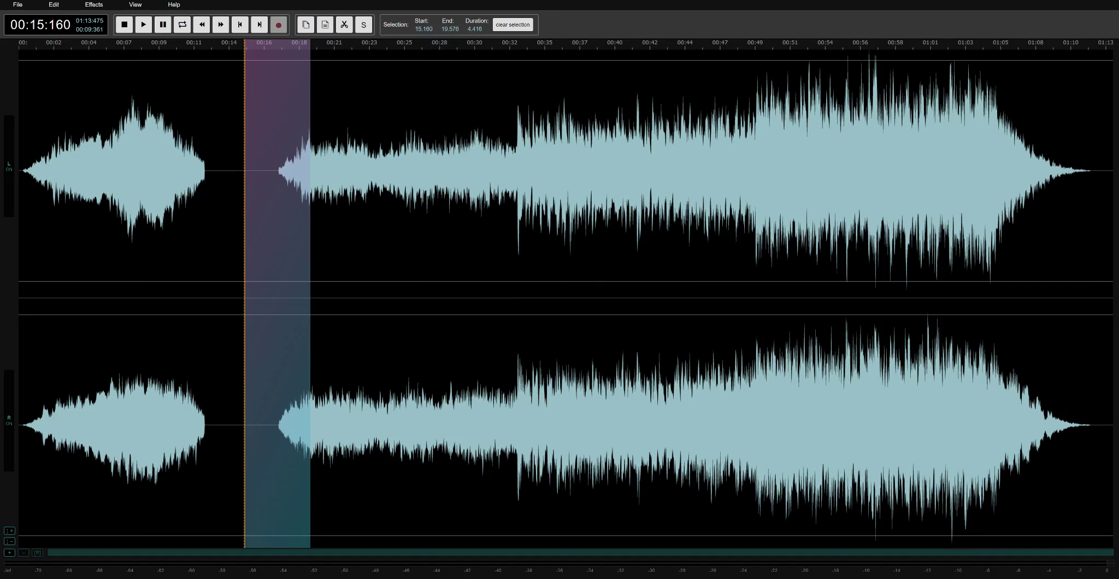
# Play the faded-in passage from about 15.2 s, pause, and place the cursor at about 11.9 s
pyautogui.click(142, 31)
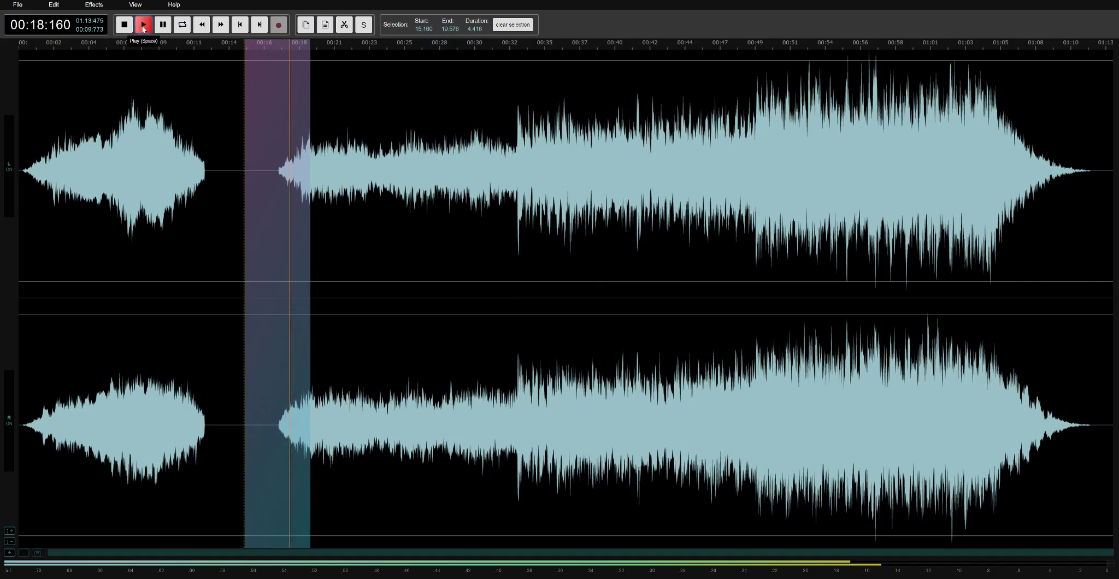
pyautogui.click(163, 24)
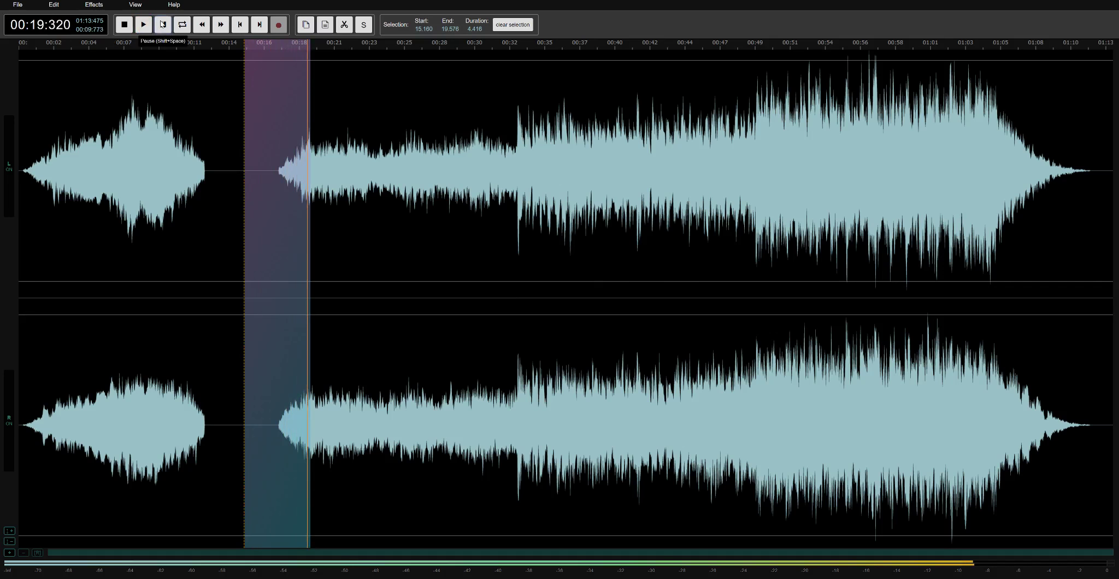
pyautogui.click(195, 75)
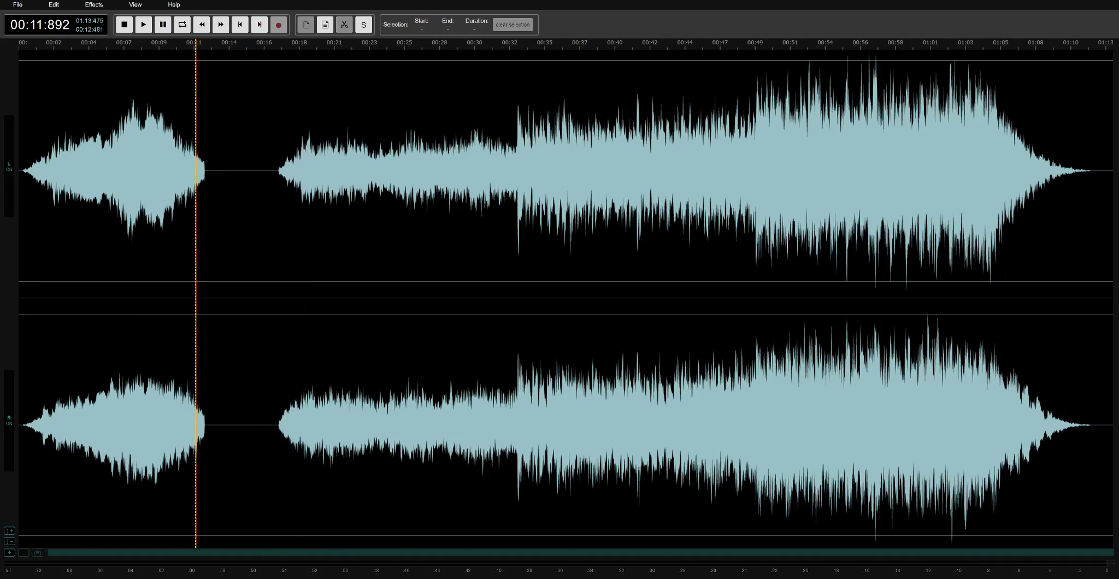
# Undo the fade-in and the silence insertion, and clear the restored selection
pyautogui.click(48, 11)
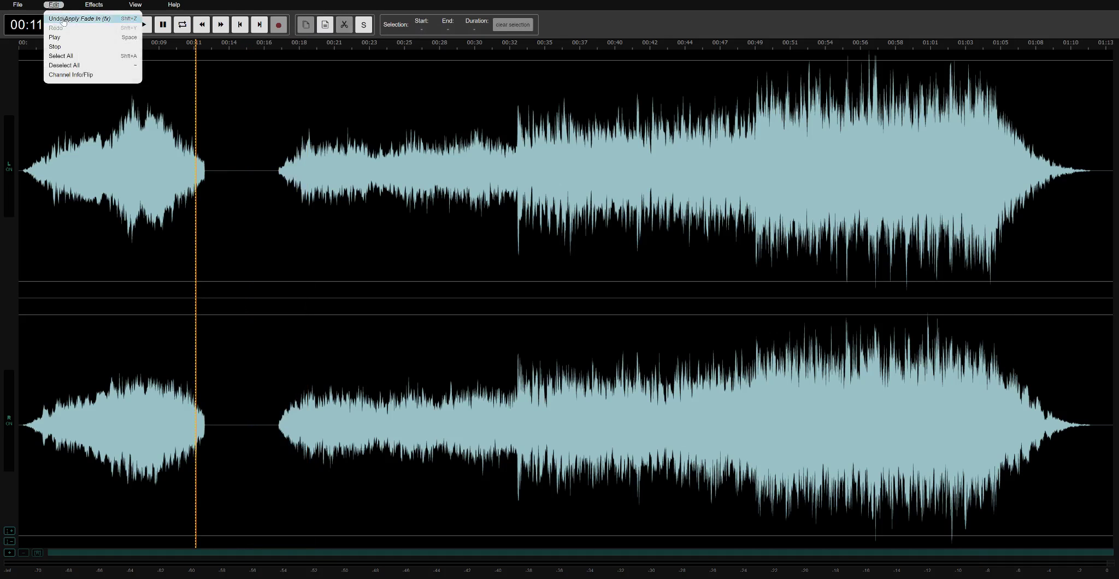
pyautogui.click(64, 21)
pyautogui.click(54, 5)
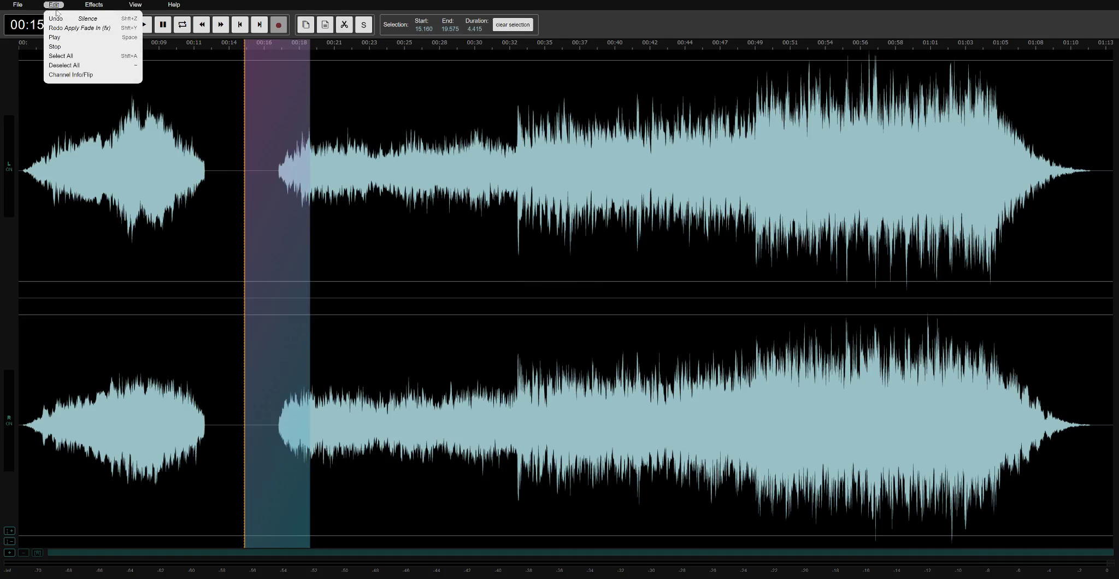
pyautogui.click(63, 20)
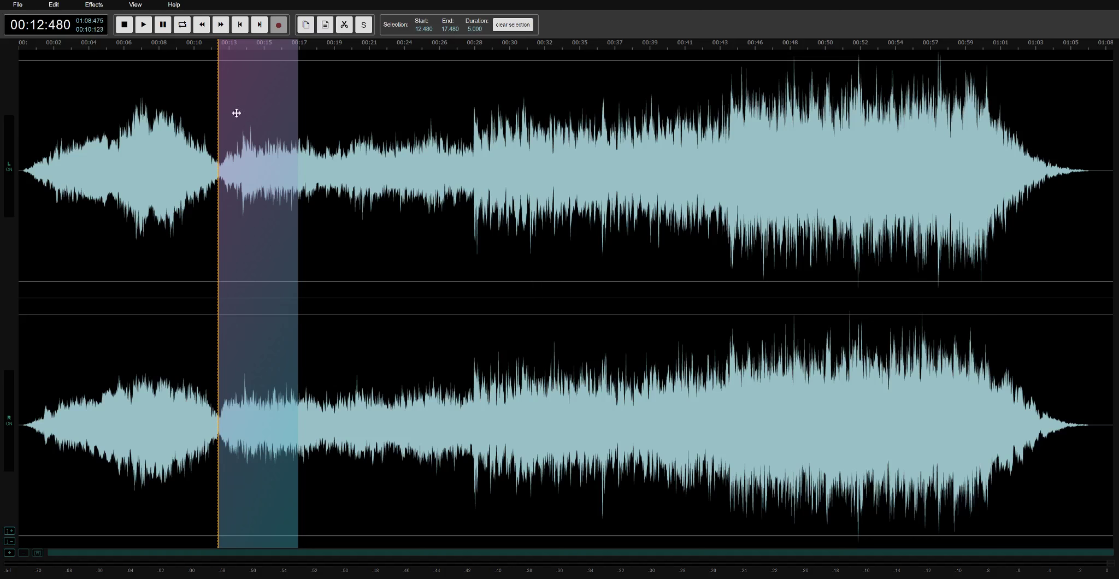
pyautogui.click(340, 102)
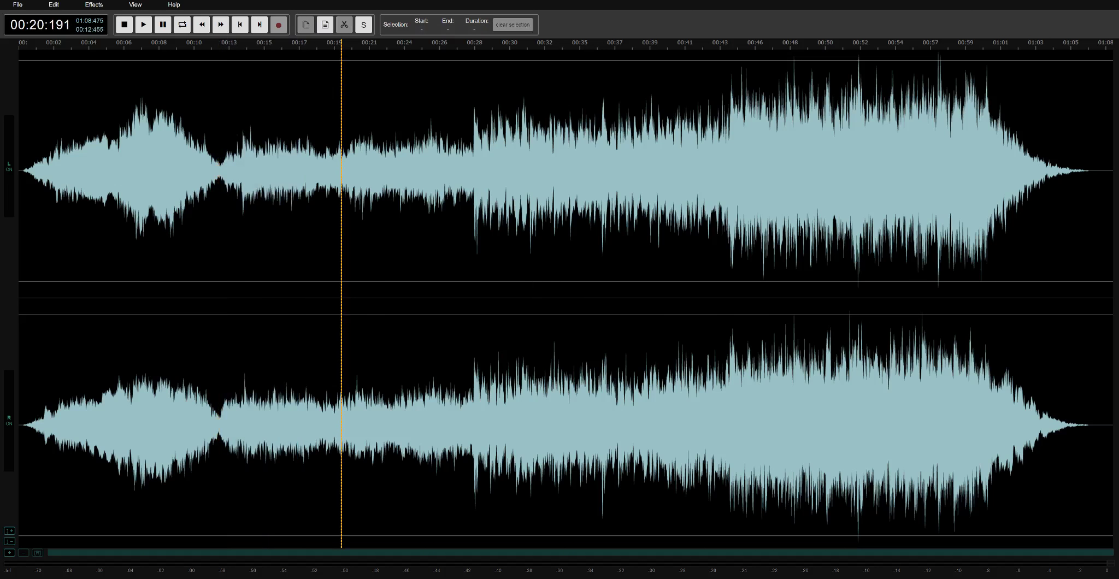
# Speed up the passage from about 12.6 to 15.7 s so that it lasts about 1.7 s
pyautogui.moveTo(220, 50); pyautogui.dragTo(270, 49)
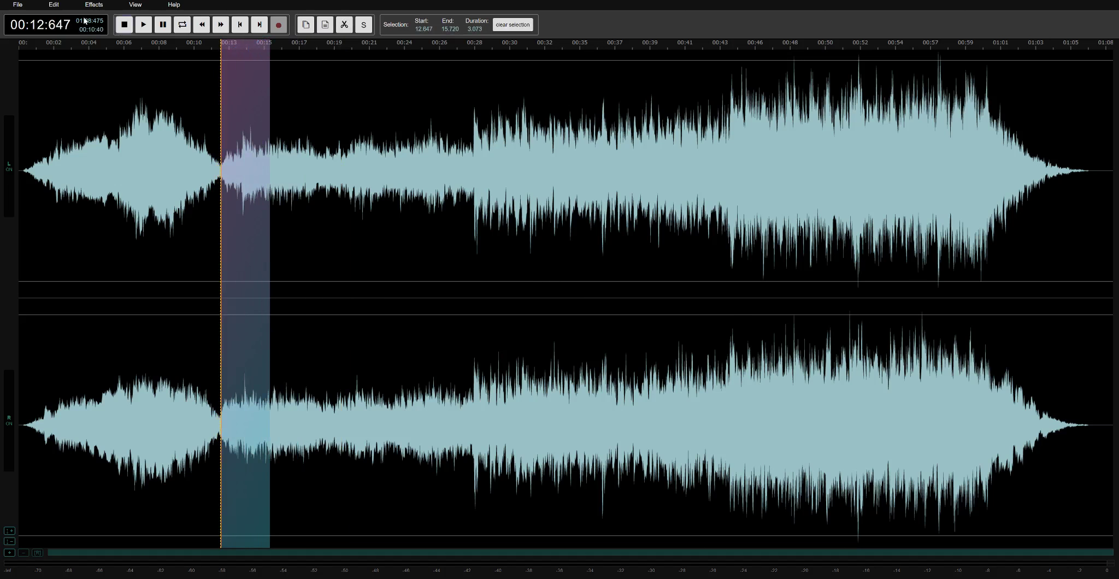
pyautogui.click(55, 6)
pyautogui.moveTo(93, 6)
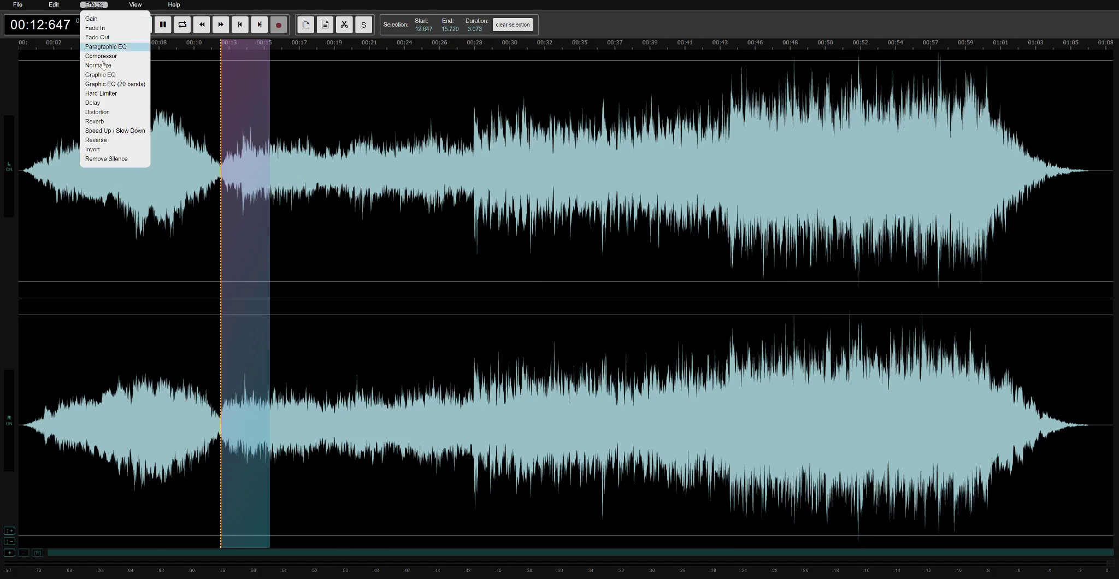
pyautogui.click(119, 132)
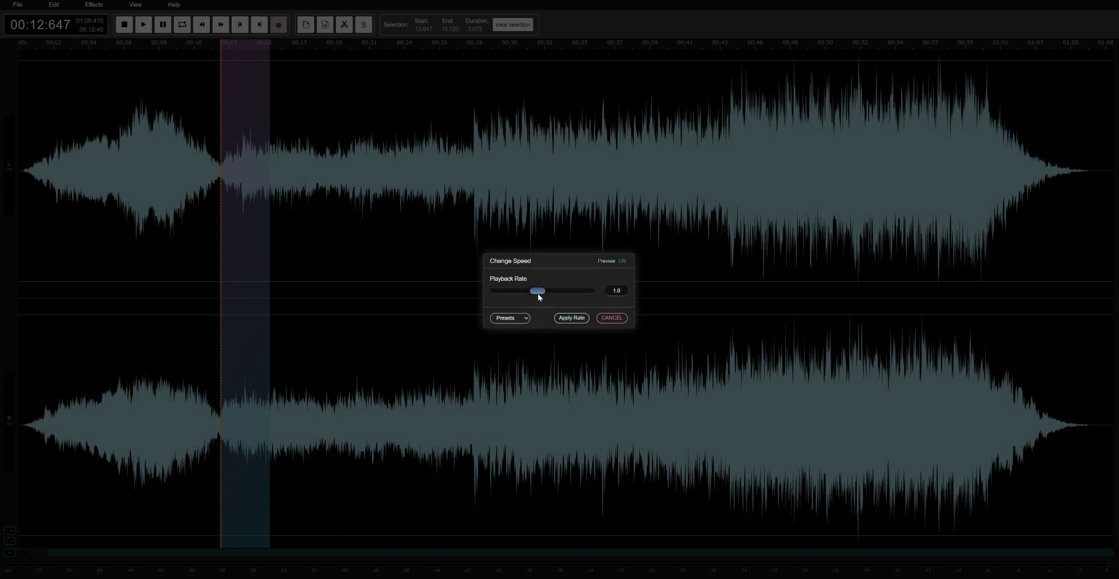
pyautogui.moveTo(538, 294); pyautogui.dragTo(545, 292)
pyautogui.click(571, 318)
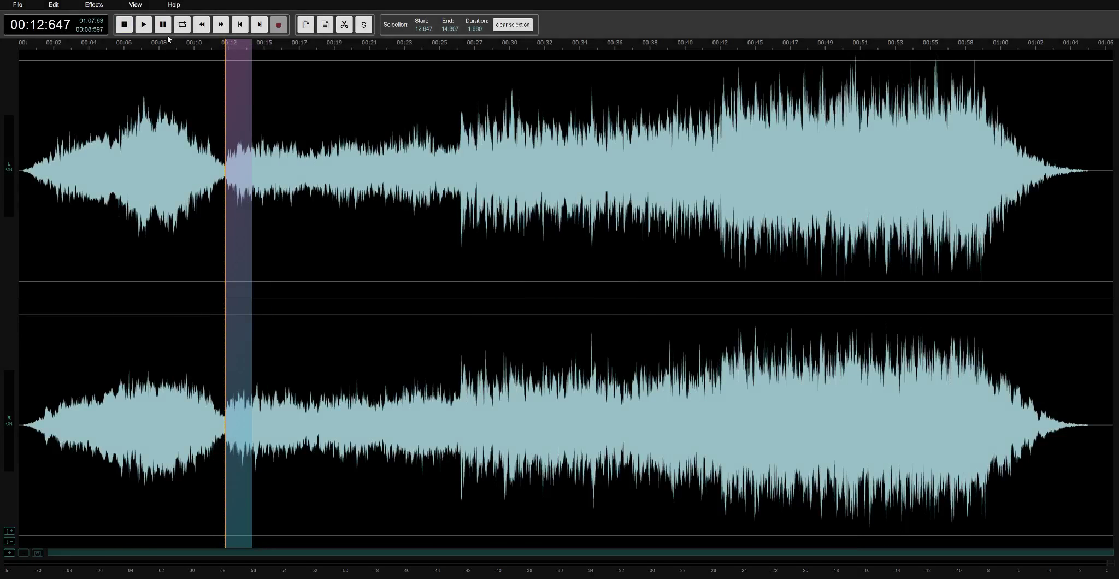
# Play the track across the sped-up passage, starting shortly before it, and pause
pyautogui.click(144, 25)
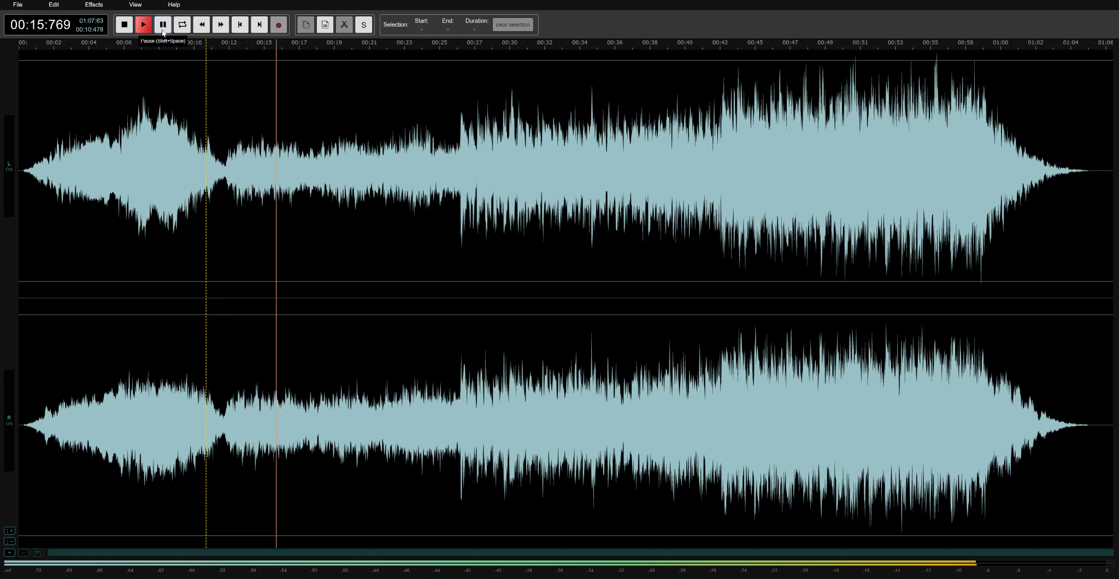
pyautogui.click(162, 31)
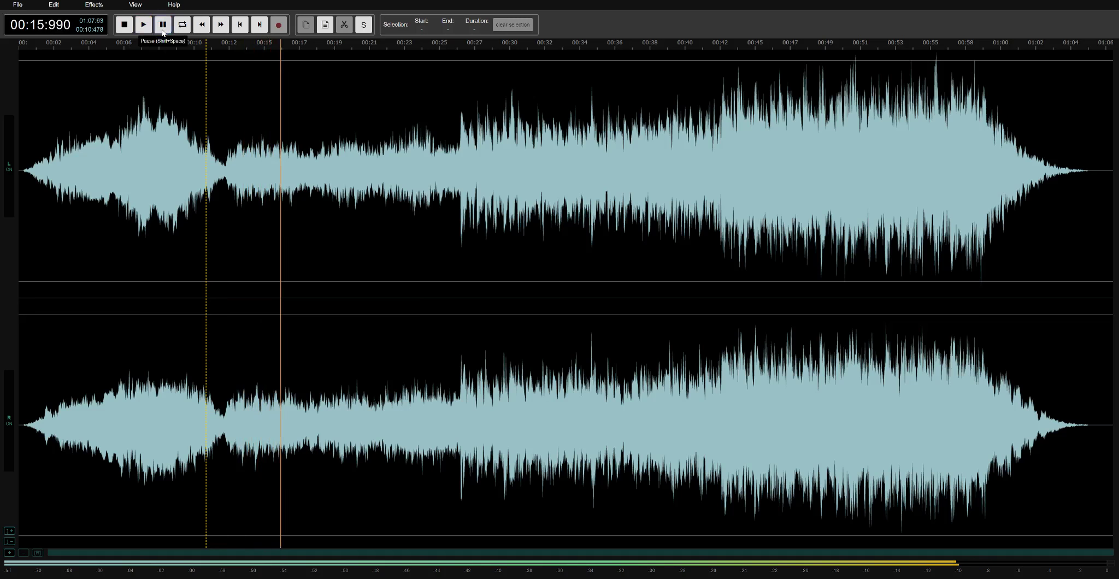
# Apply reverb with time 0.3, decay 0.05 and wet 0.6 to the passage from about 12.4 to 14.6 s
pyautogui.click(92, 7)
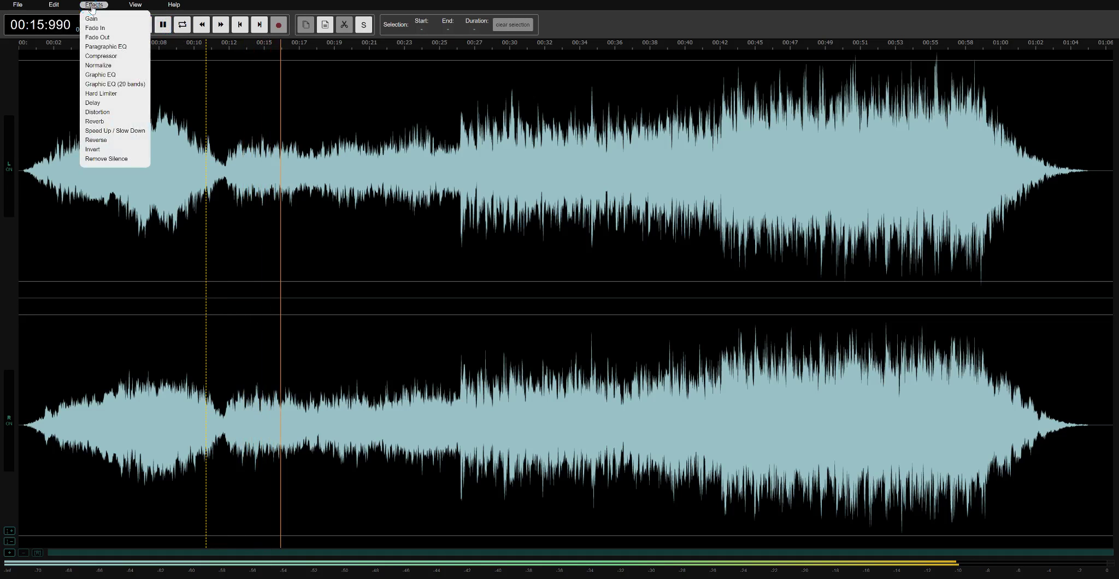
pyautogui.click(92, 9)
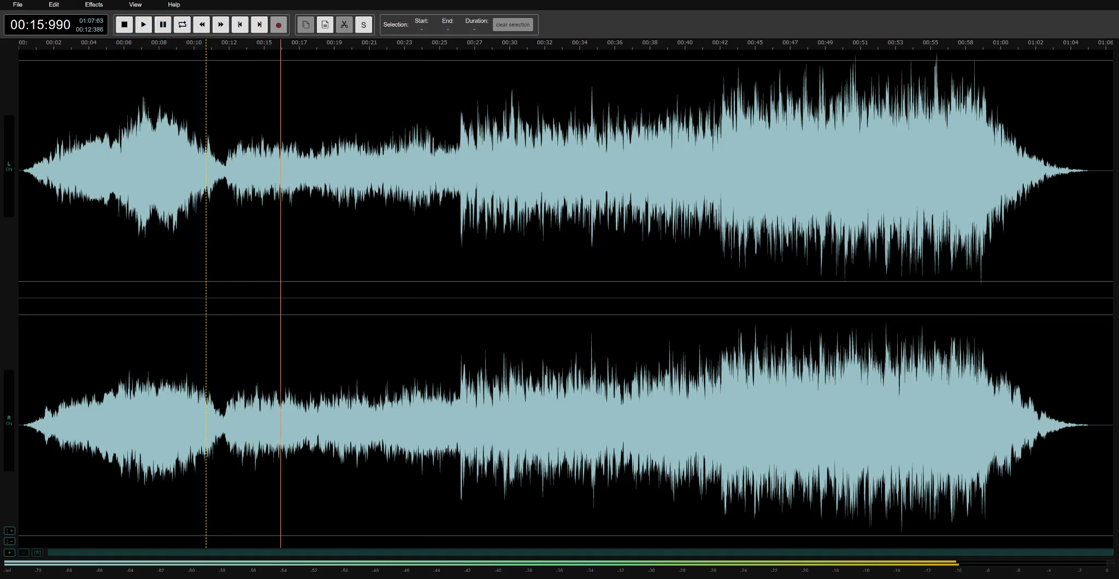
pyautogui.moveTo(220, 58); pyautogui.dragTo(256, 63)
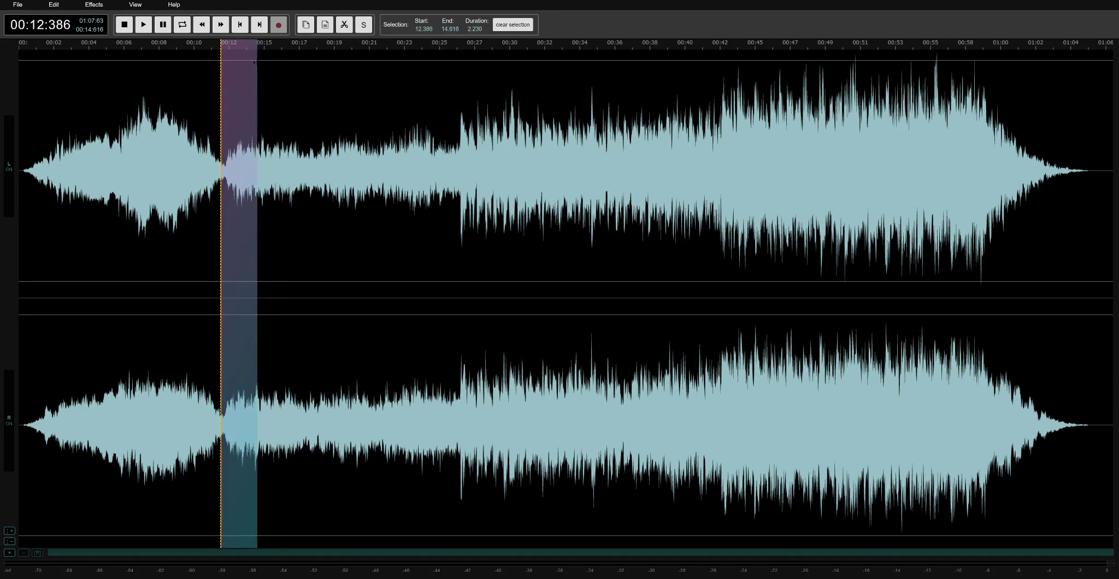
pyautogui.click(93, 6)
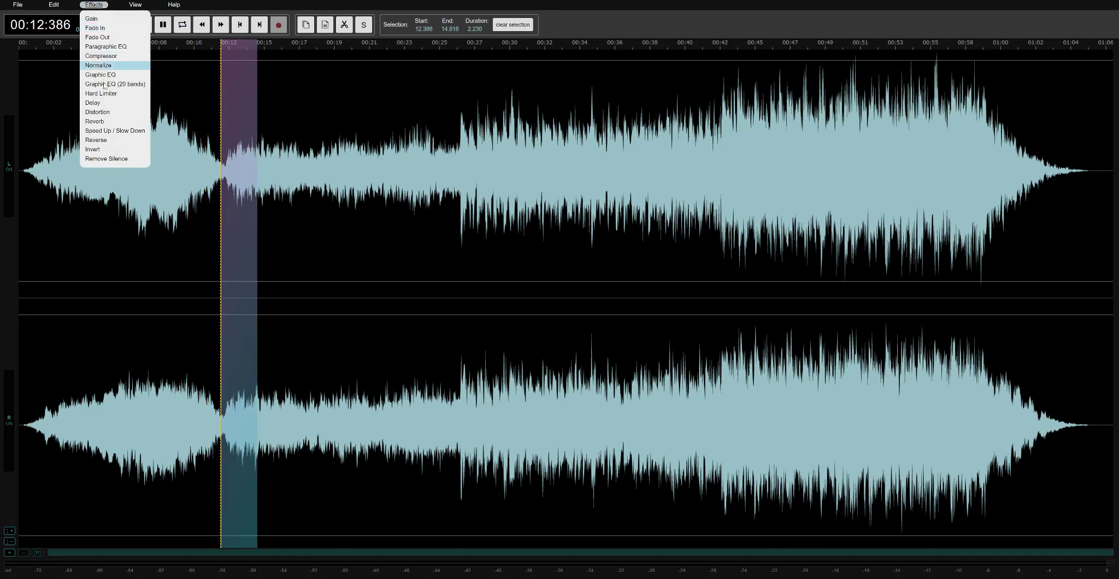
pyautogui.click(112, 123)
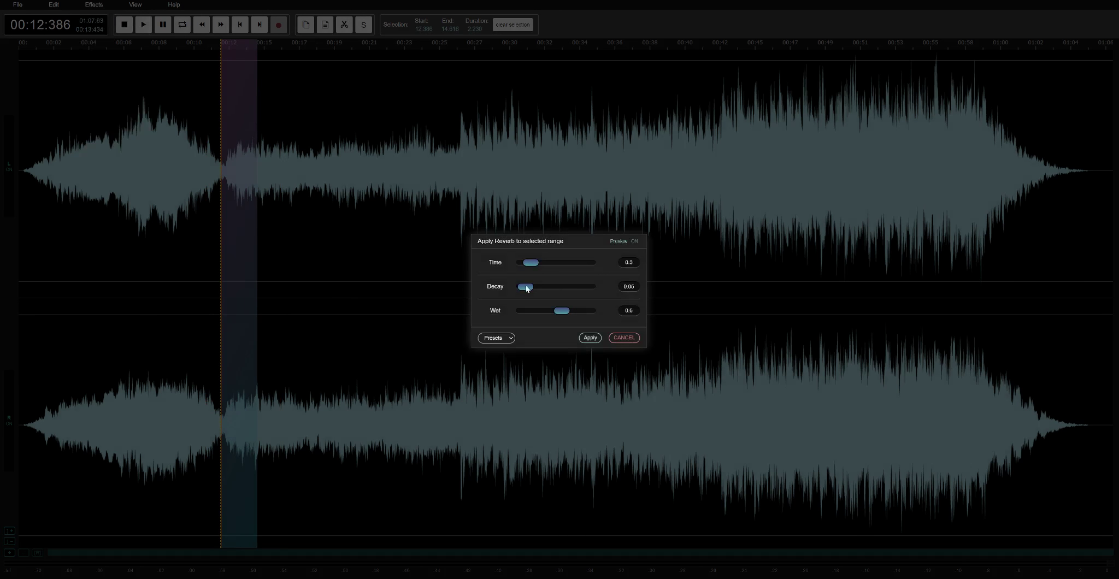
pyautogui.click(589, 338)
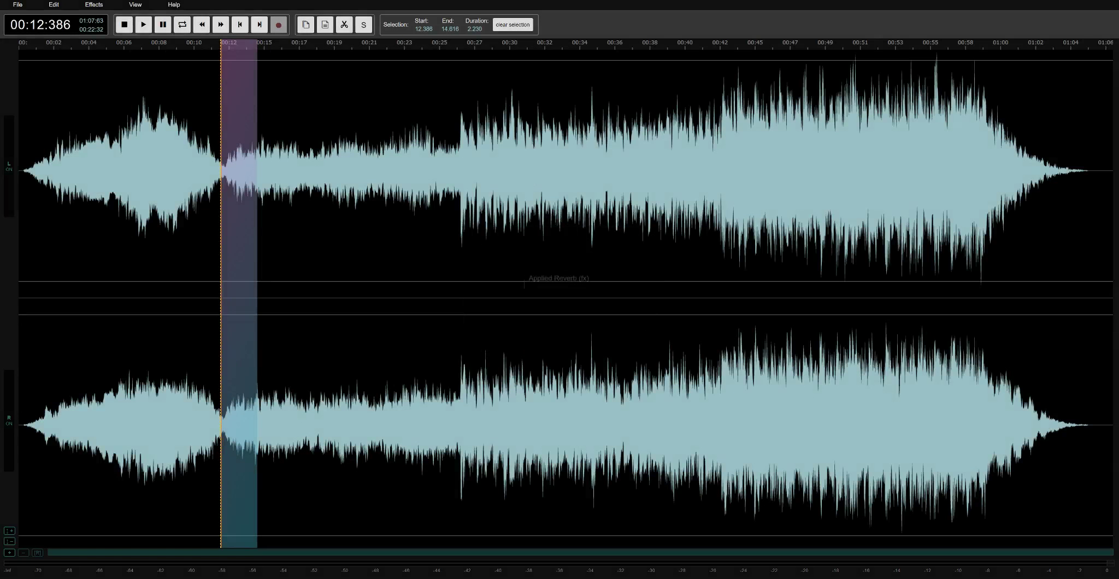
# Play the reverb passage and pause, and replay it from about 11.4 s before pausing again
pyautogui.click(143, 24)
pyautogui.click(162, 25)
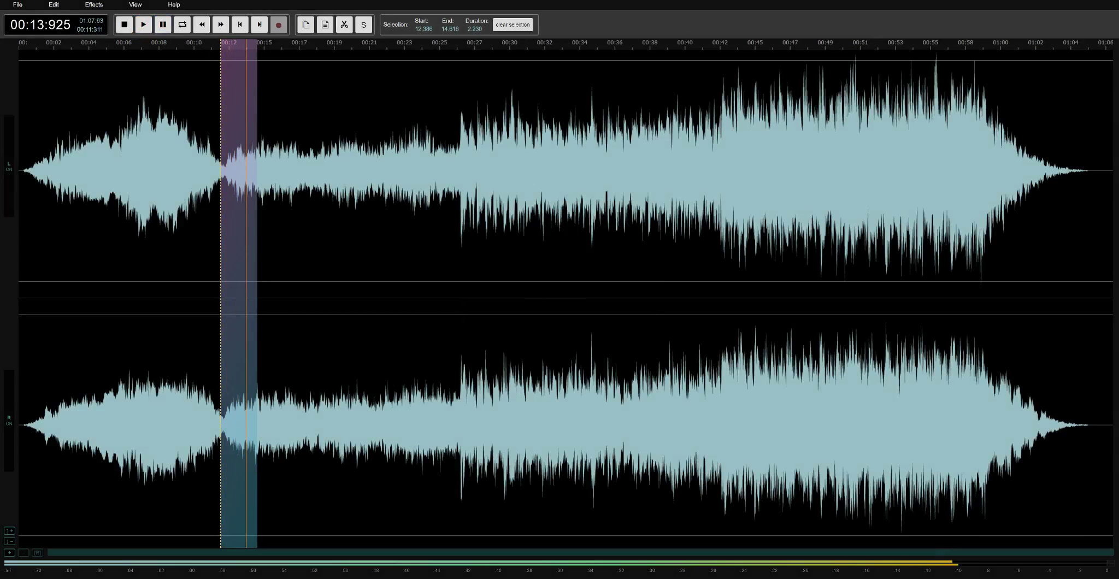
pyautogui.click(205, 52)
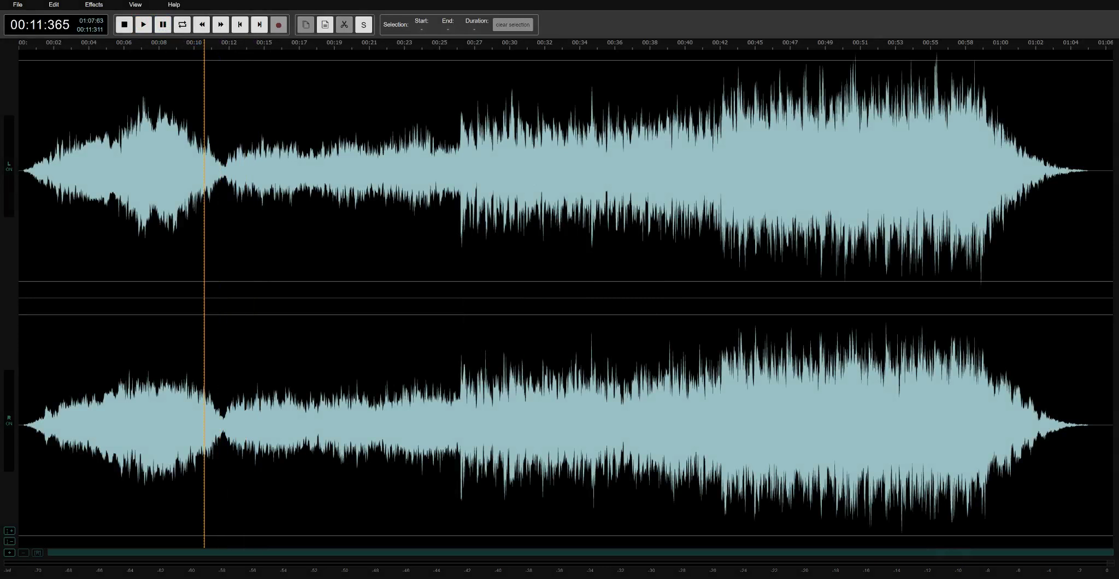
pyautogui.click(144, 25)
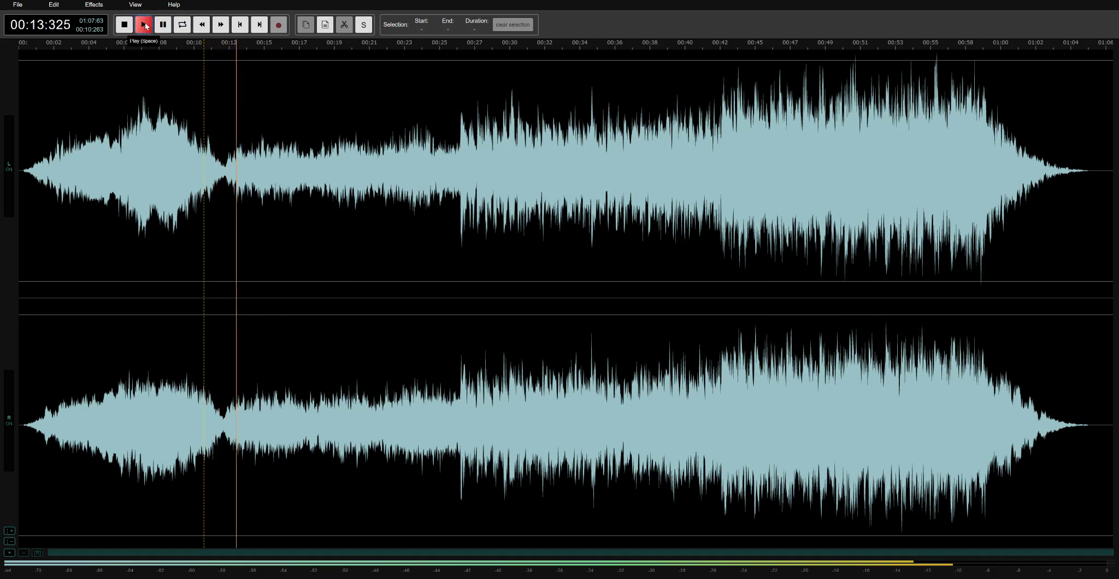
pyautogui.click(163, 25)
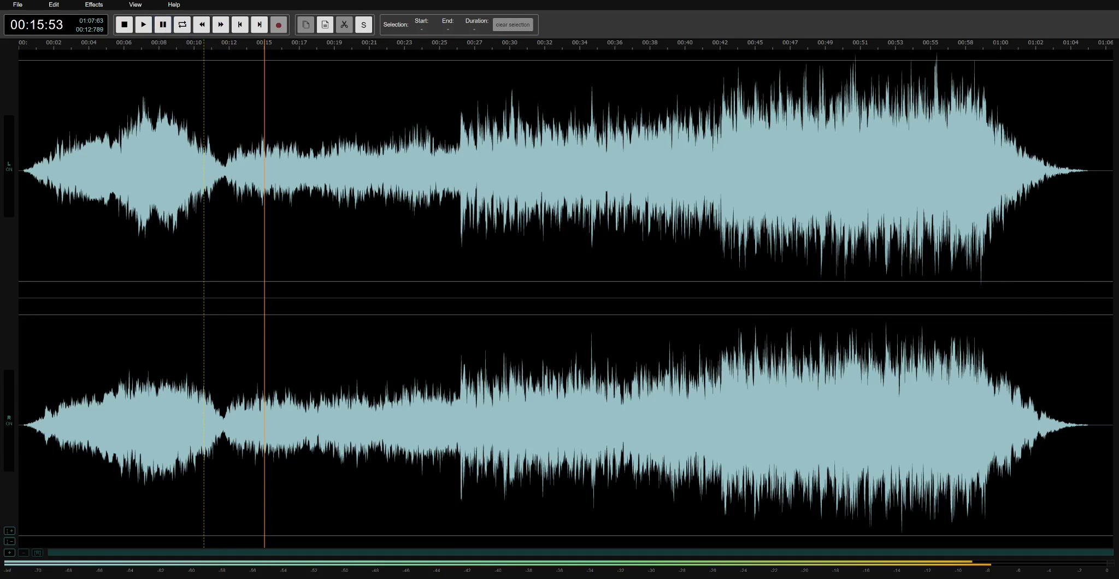
# Apply a fade-in to the passage from about 12.8 to 16.2 s
pyautogui.moveTo(228, 49); pyautogui.dragTo(280, 50)
pyautogui.click(94, 4)
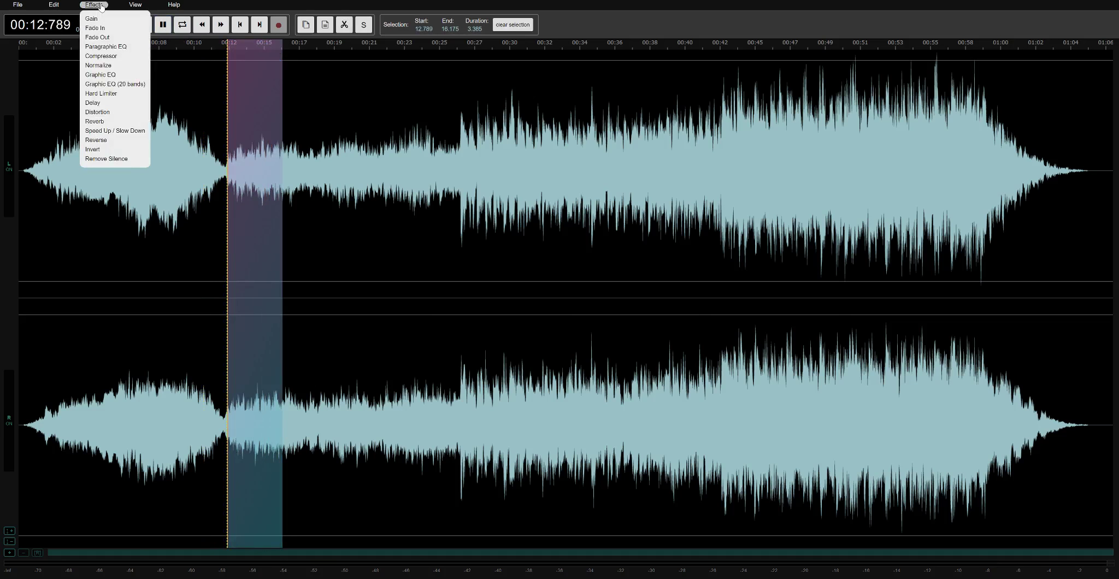
pyautogui.click(102, 28)
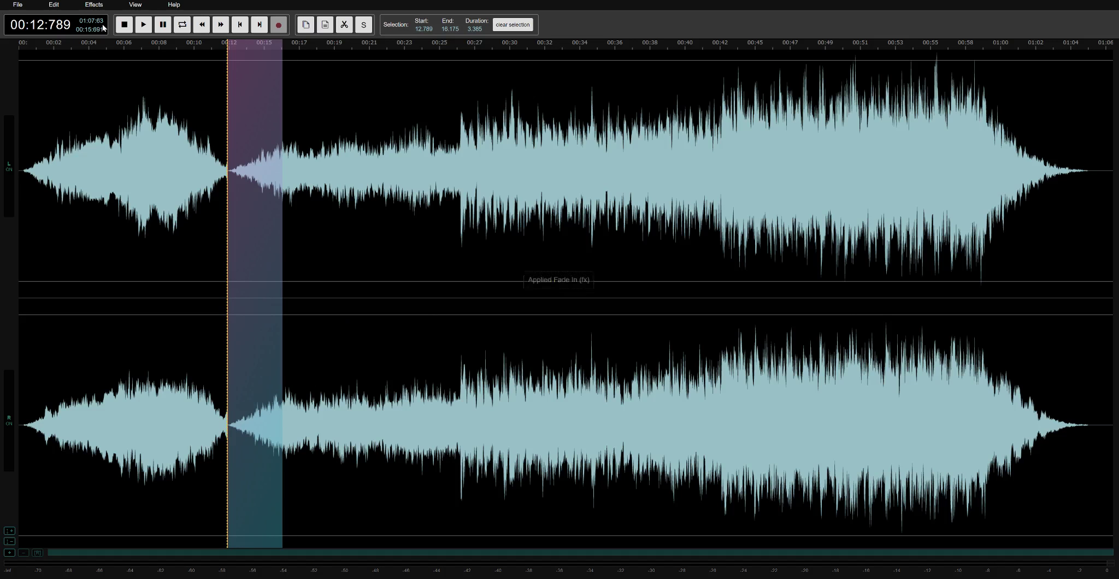
# Play the track from about 11.4 s across the new fade-in and pause
pyautogui.click(206, 55)
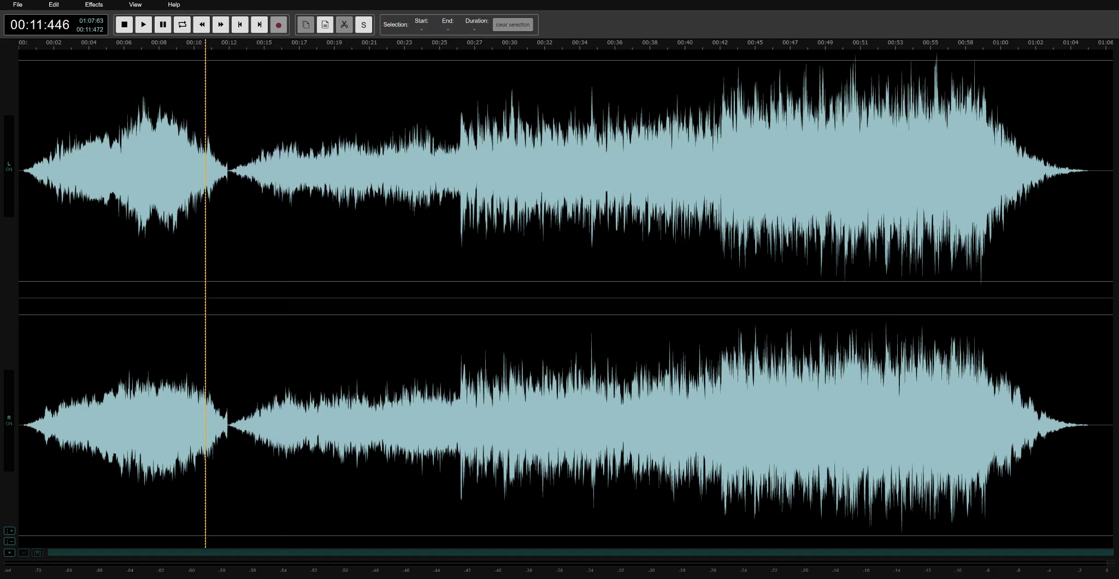
pyautogui.click(143, 24)
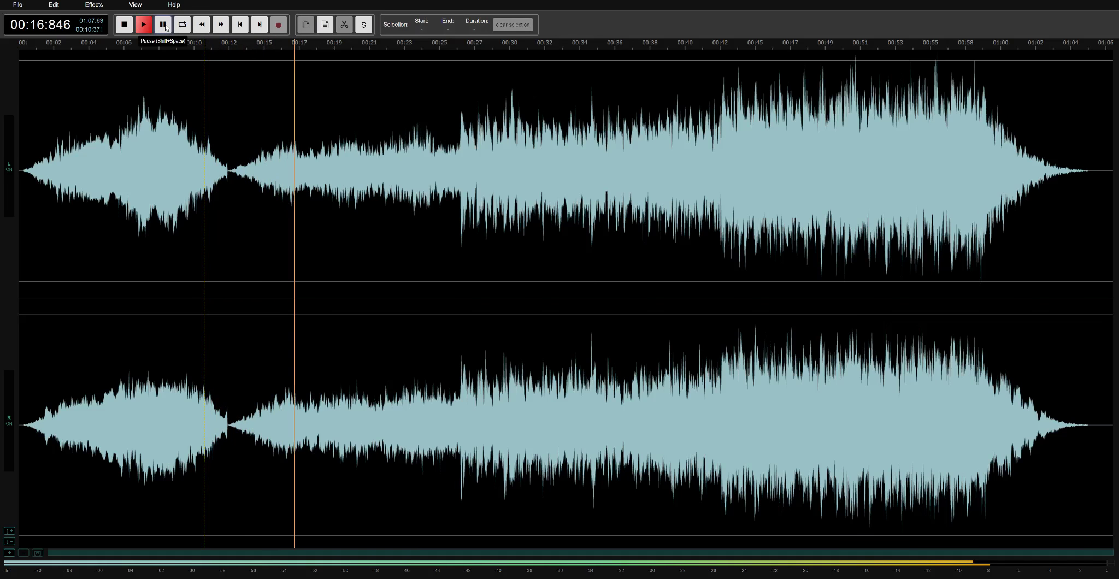
pyautogui.click(163, 25)
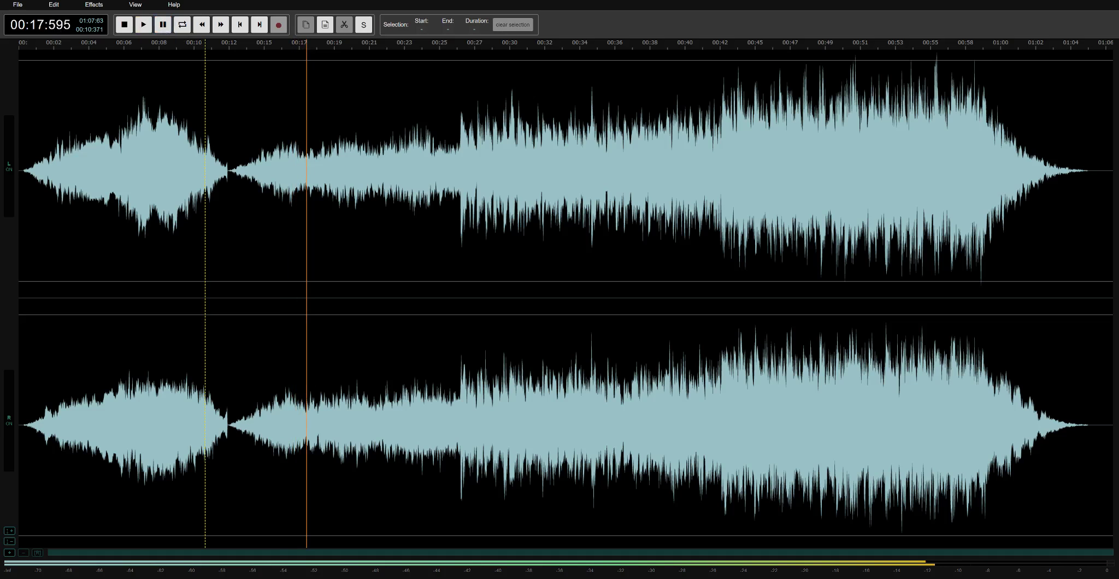
pyautogui.click(15, 5)
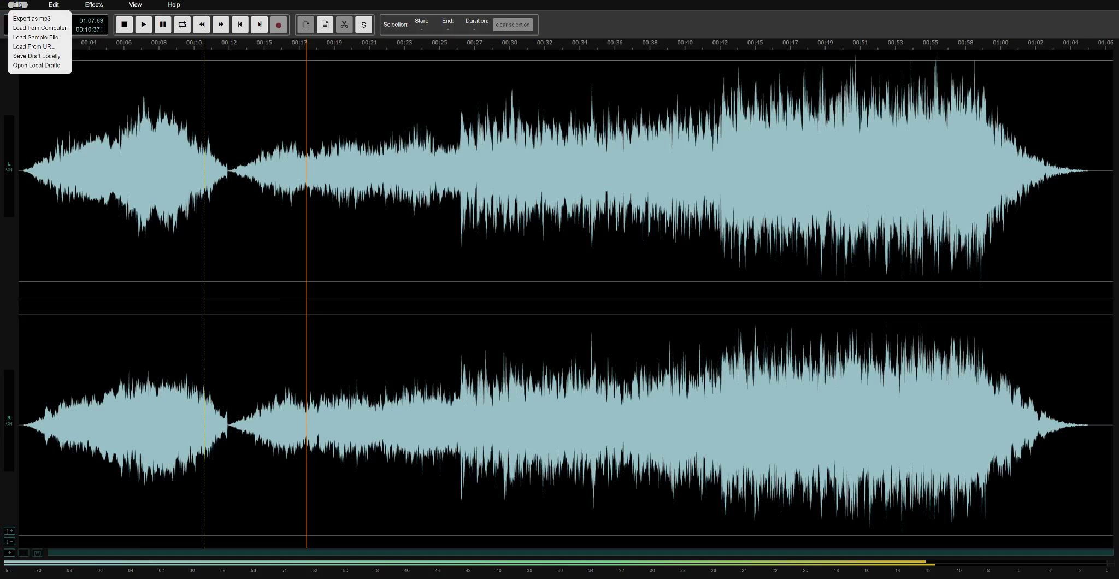
pyautogui.click(135, 6)
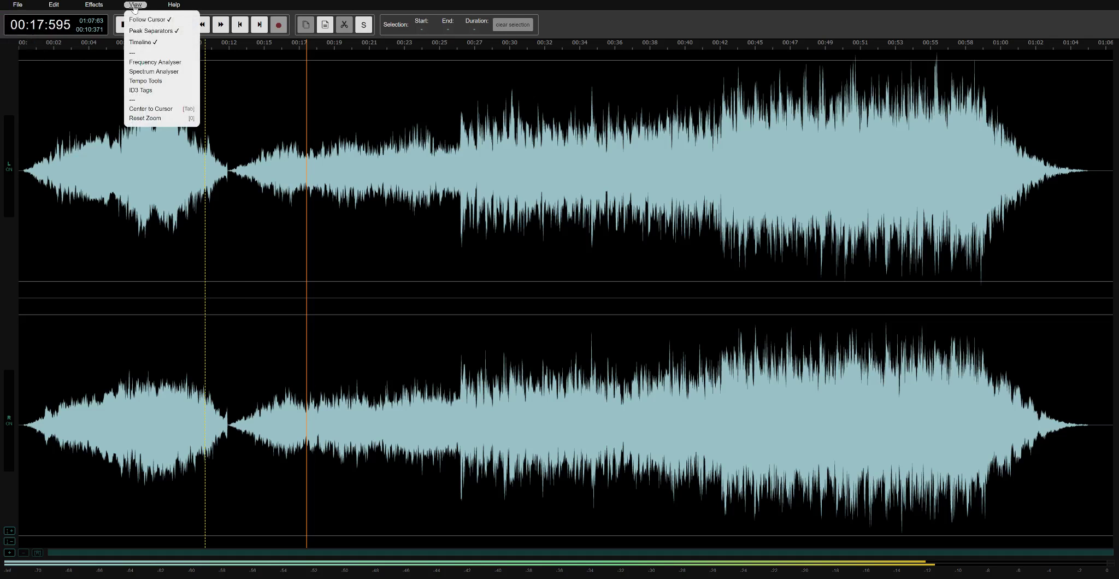